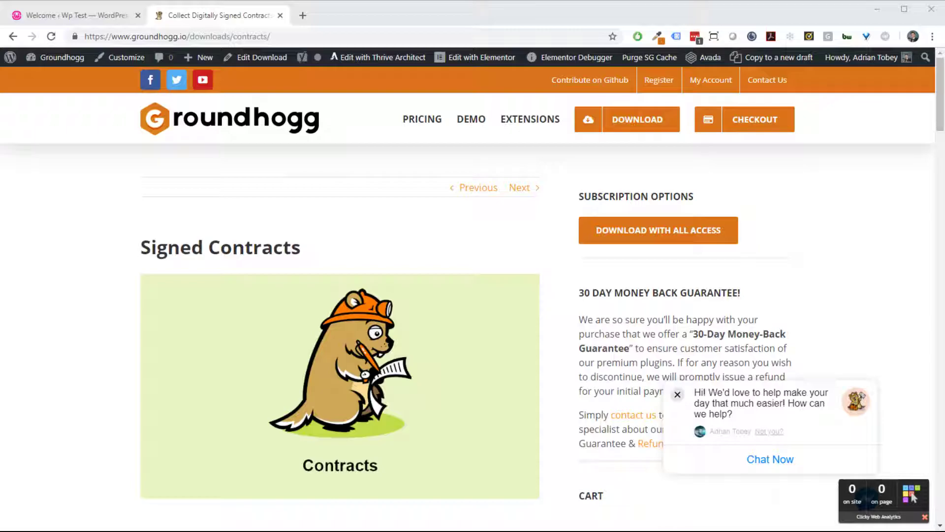
- Dismiss the chat invitation on the Signed Contracts extension page
{"action": "left_click", "coordinate": [678, 394]}
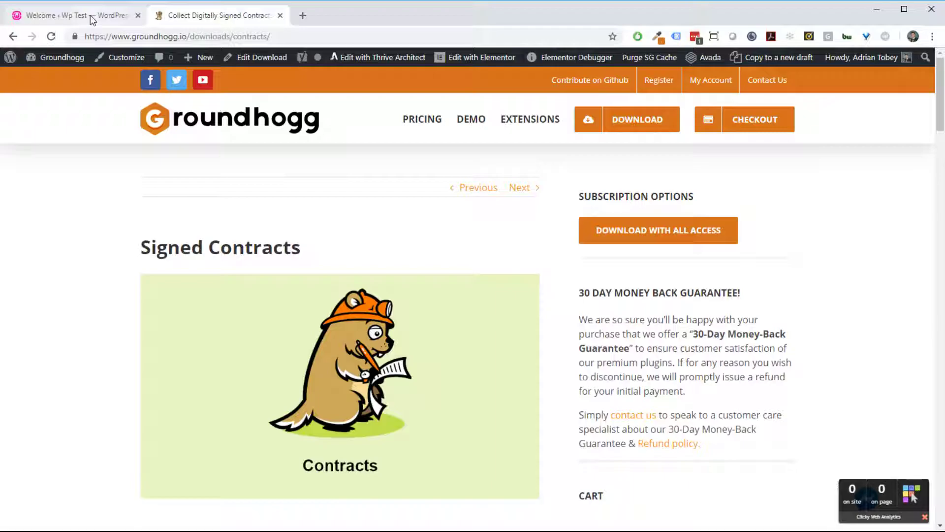
- Switch to the WordPress admin and open Groundhogg's Contracts list
{"action": "left_click", "coordinate": [90, 16]}
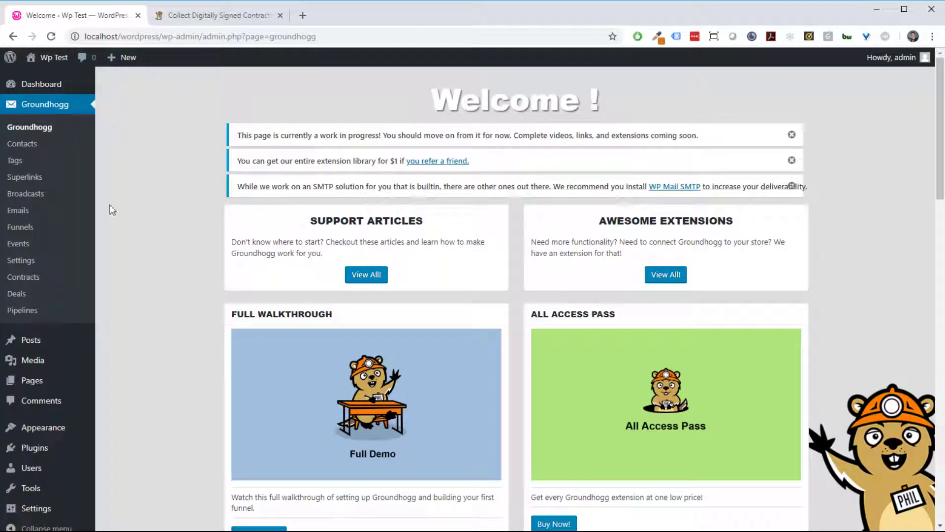
{"action": "left_click", "coordinate": [43, 282]}
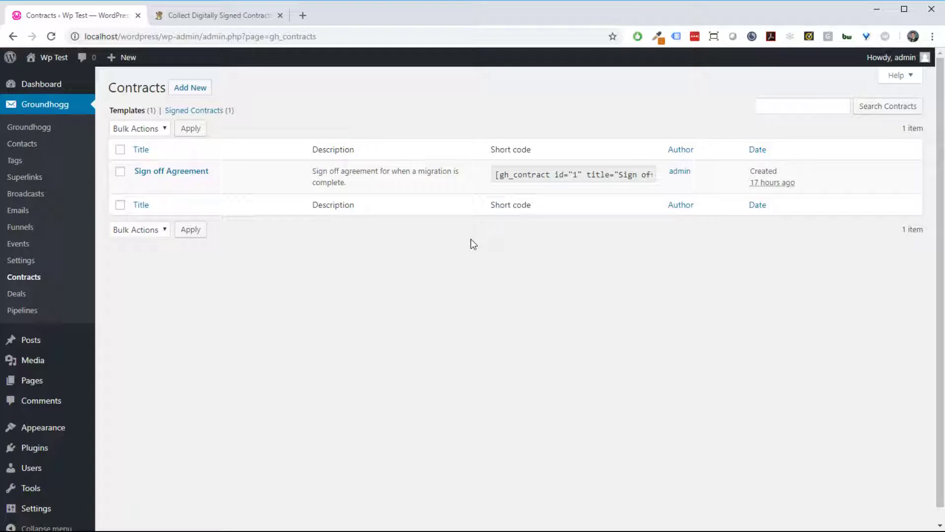
{"action": "mouse_move", "coordinate": [169, 180]}
- Open the Sign off Agreement contract and select its shortcode
{"action": "left_click", "coordinate": [195, 172]}
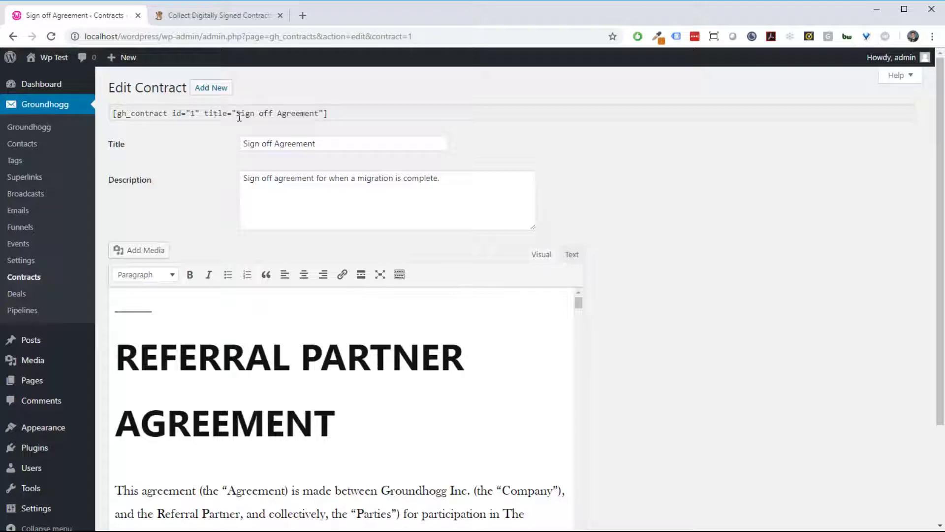
{"action": "left_click", "coordinate": [239, 117]}
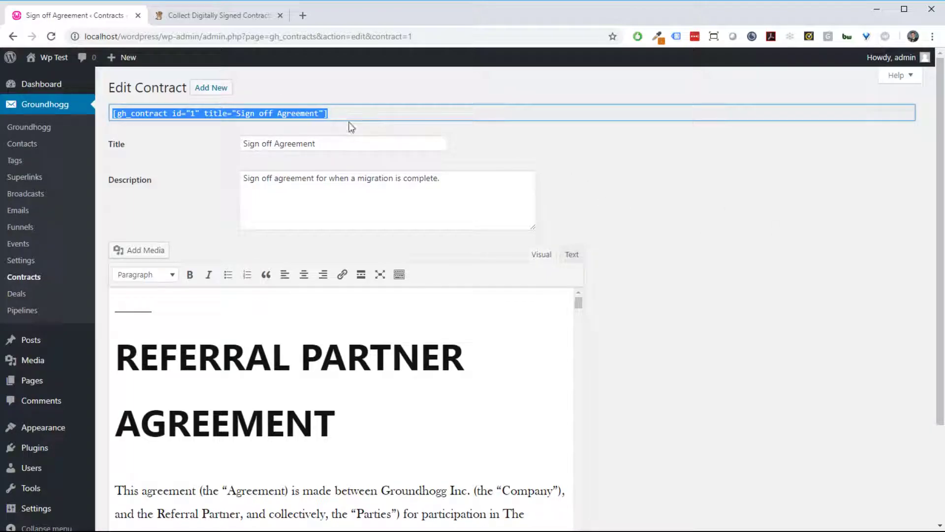
{"action": "left_click", "coordinate": [337, 144]}
- Enlarge the contract editor and scroll through the agreement text
{"action": "left_click", "coordinate": [355, 223]}
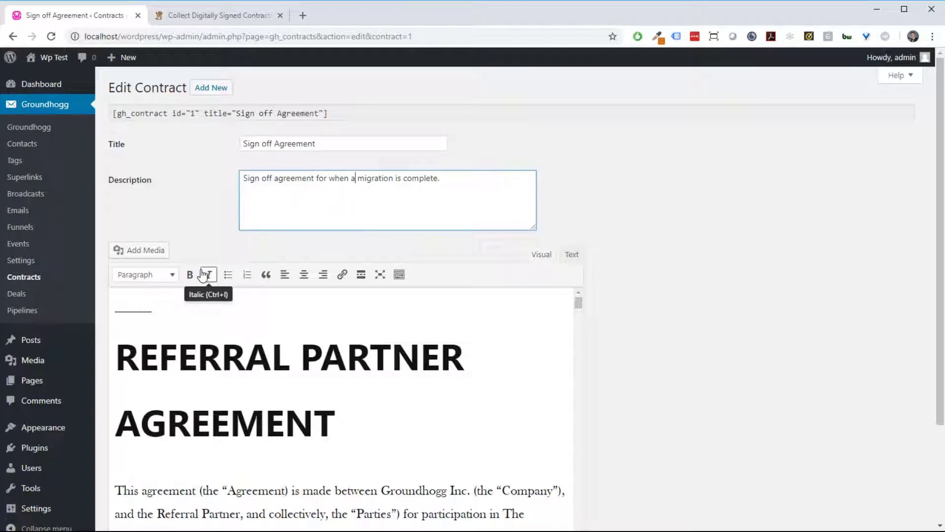
{"action": "scroll", "coordinate": [643, 335], "scroll_direction": "down", "scroll_amount": 3}
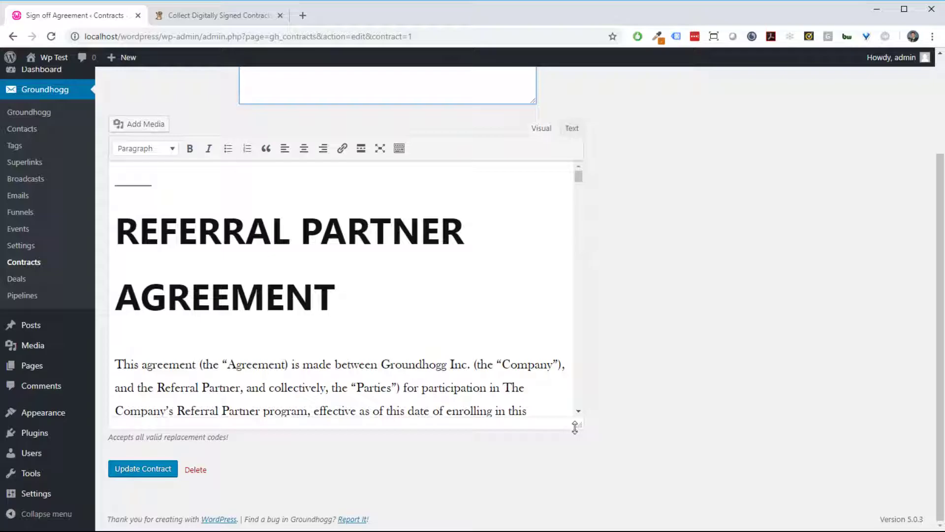
{"action": "left_click_drag", "start_coordinate": [579, 425], "coordinate": [525, 527]}
{"action": "scroll", "coordinate": [417, 374], "scroll_direction": "down", "scroll_amount": 15}
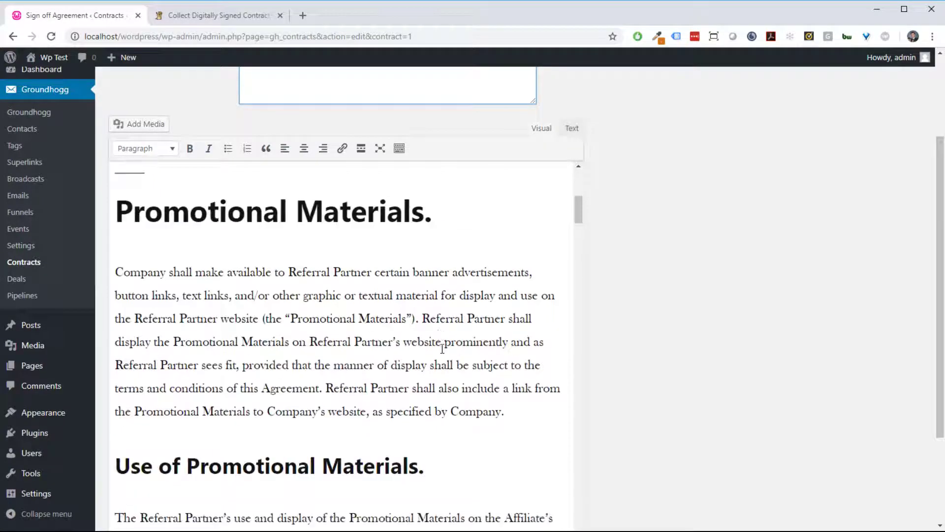
{"action": "scroll", "coordinate": [443, 287], "scroll_direction": "down", "scroll_amount": 10}
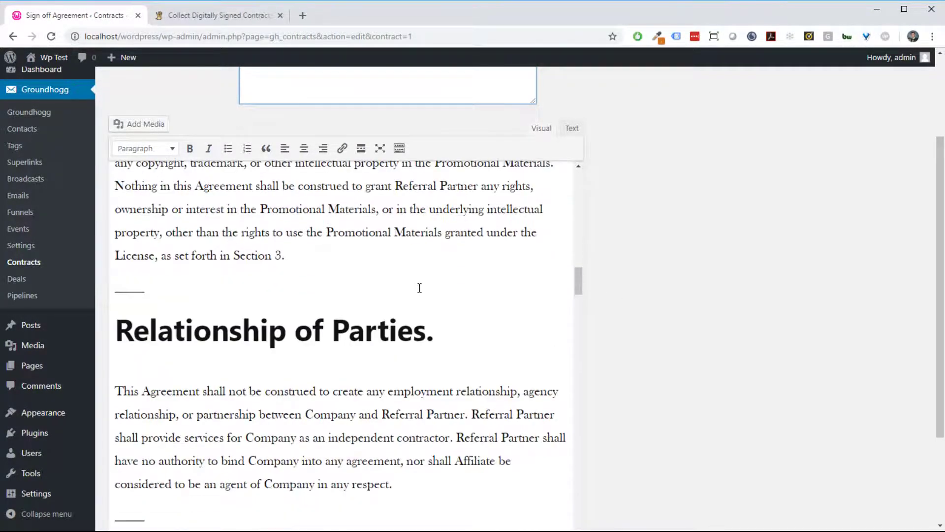
{"action": "scroll", "coordinate": [710, 291], "scroll_direction": "down", "scroll_amount": 3}
{"action": "scroll", "coordinate": [484, 295], "scroll_direction": "down", "scroll_amount": 5}
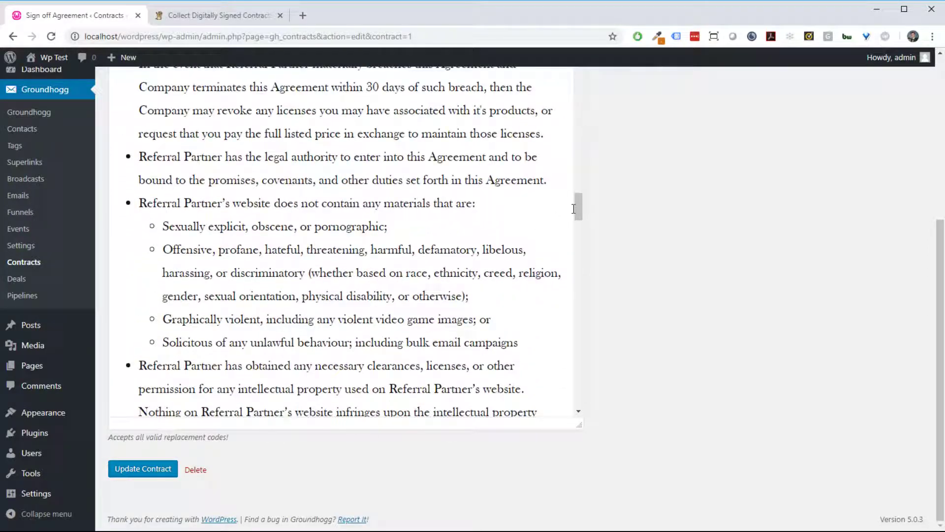
{"action": "left_click_drag", "start_coordinate": [578, 206], "coordinate": [582, 414]}
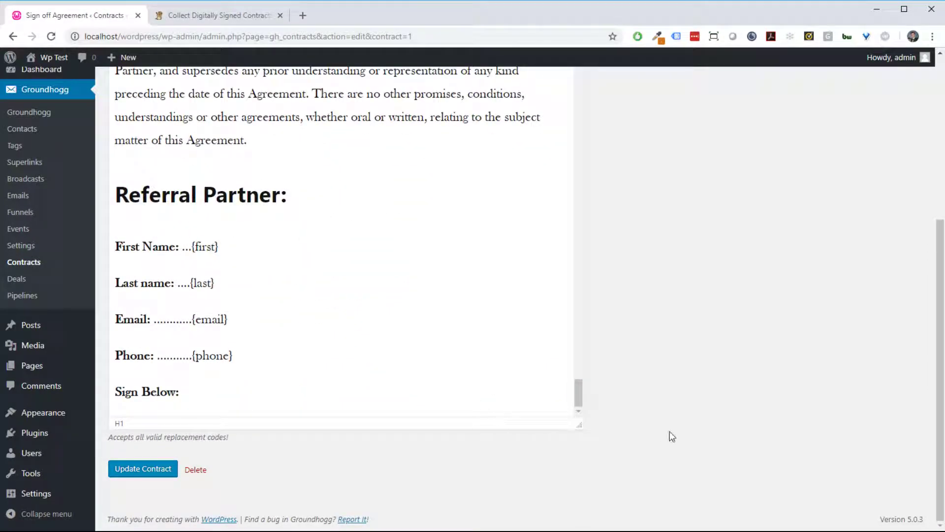
{"action": "scroll", "coordinate": [523, 370], "scroll_direction": "up", "scroll_amount": 5}
{"action": "scroll", "coordinate": [694, 399], "scroll_direction": "up", "scroll_amount": 5}
{"action": "scroll", "coordinate": [543, 401], "scroll_direction": "up", "scroll_amount": 1}
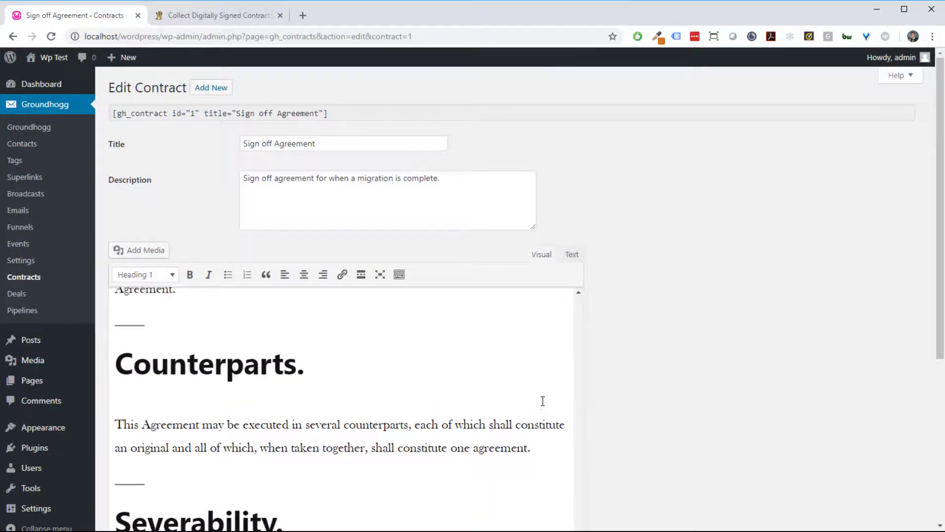
{"action": "scroll", "coordinate": [542, 402], "scroll_direction": "up", "scroll_amount": 10}
{"action": "scroll", "coordinate": [607, 421], "scroll_direction": "down", "scroll_amount": 4}
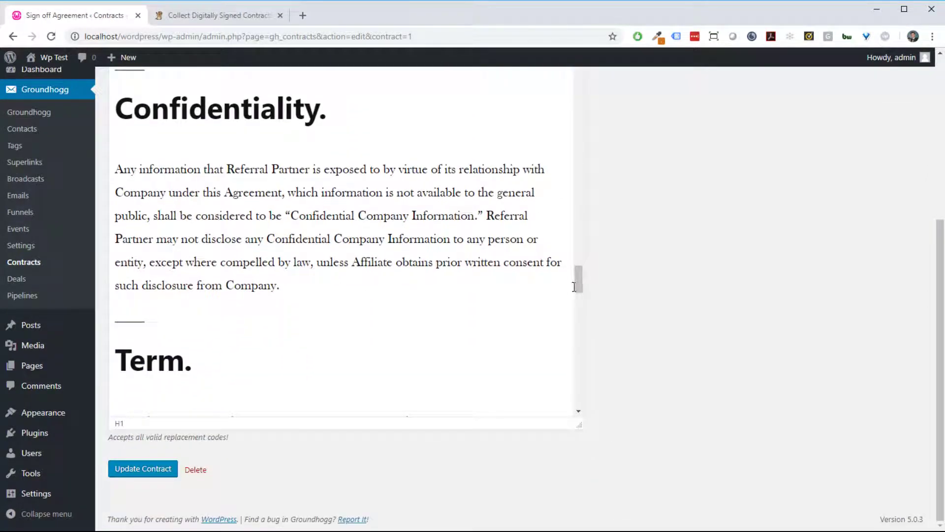
{"action": "left_click_drag", "start_coordinate": [575, 287], "coordinate": [579, 408]}
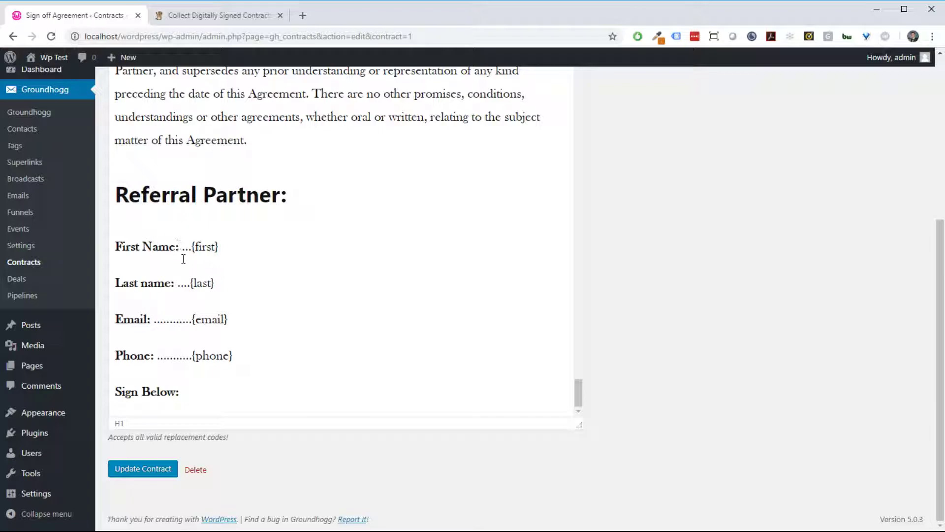
- Review the {first}, {last} and {email} contact placeholders near the agreement's end
{"action": "left_click_drag", "start_coordinate": [219, 248], "coordinate": [218, 285]}
{"action": "left_click_drag", "start_coordinate": [228, 321], "coordinate": [200, 327]}
{"action": "left_click_drag", "start_coordinate": [221, 248], "coordinate": [190, 253]}
{"action": "left_click_drag", "start_coordinate": [190, 284], "coordinate": [216, 284]}
{"action": "left_click_drag", "start_coordinate": [228, 321], "coordinate": [238, 354]}
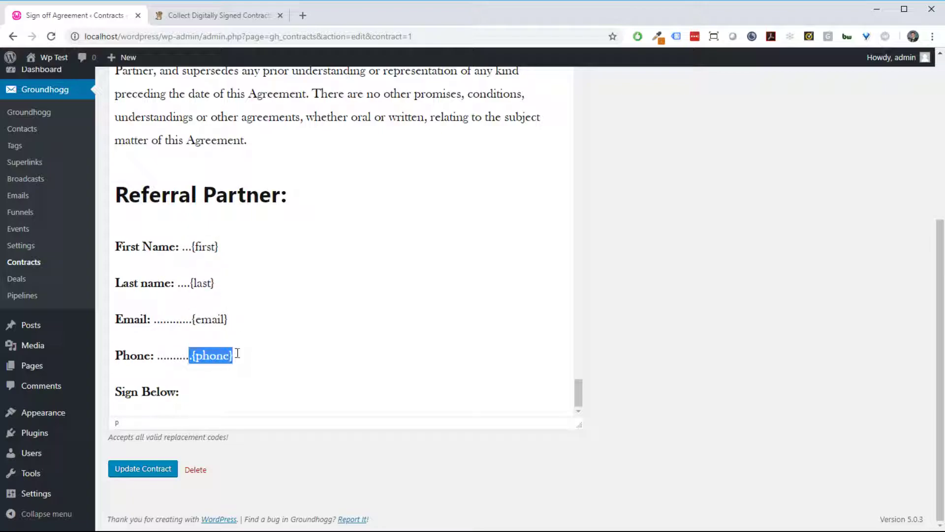
{"action": "left_click", "coordinate": [237, 353]}
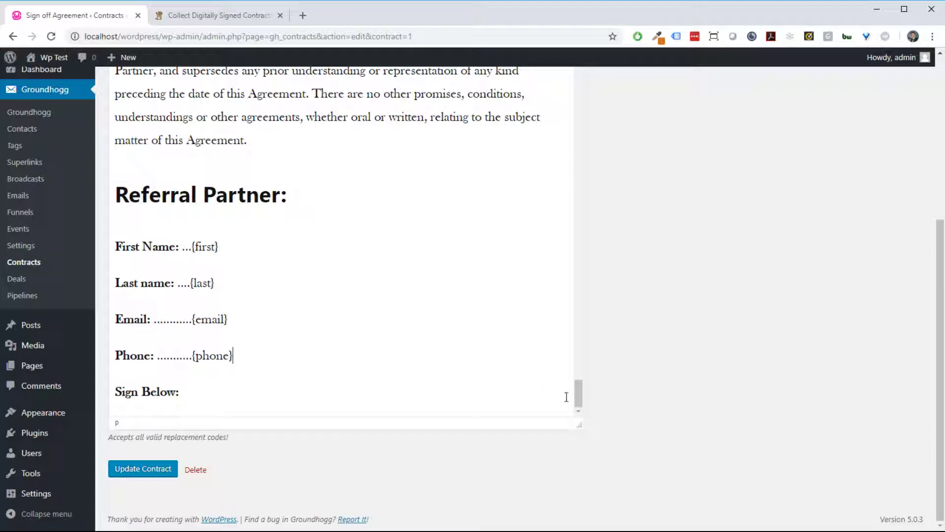
{"action": "left_click_drag", "start_coordinate": [578, 400], "coordinate": [579, 91]}
{"action": "scroll", "coordinate": [696, 201], "scroll_direction": "up", "scroll_amount": 5}
{"action": "scroll", "coordinate": [549, 313], "scroll_direction": "up", "scroll_amount": 1}
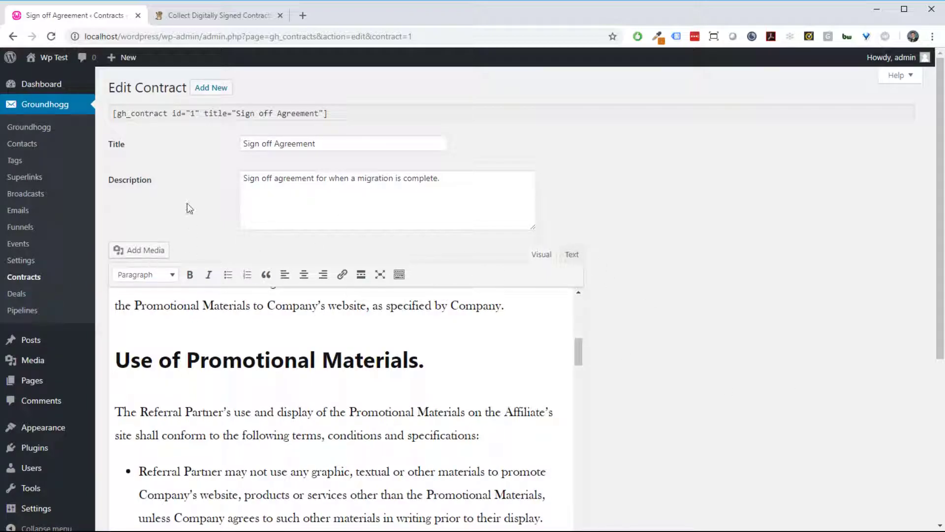
- Go back to Contracts and briefly look at the Add New contract screen
{"action": "left_click", "coordinate": [72, 276]}
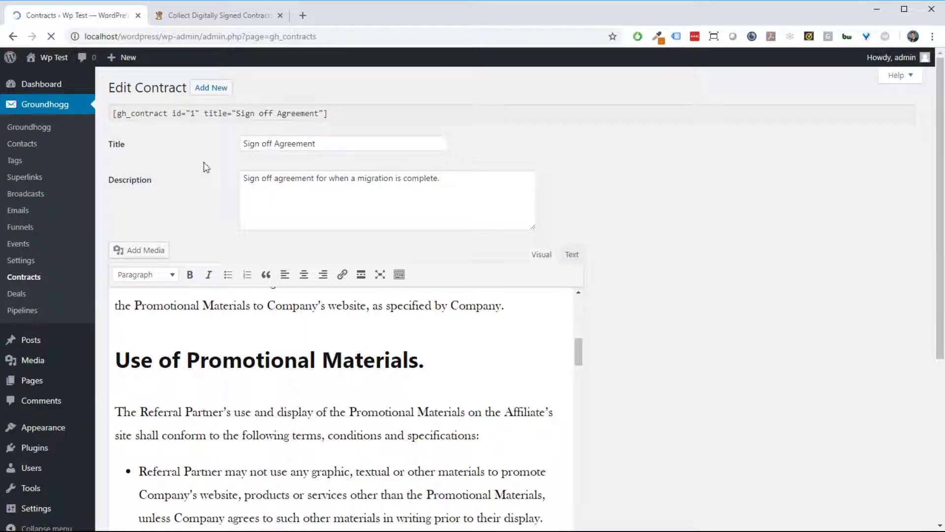
{"action": "left_click", "coordinate": [187, 90]}
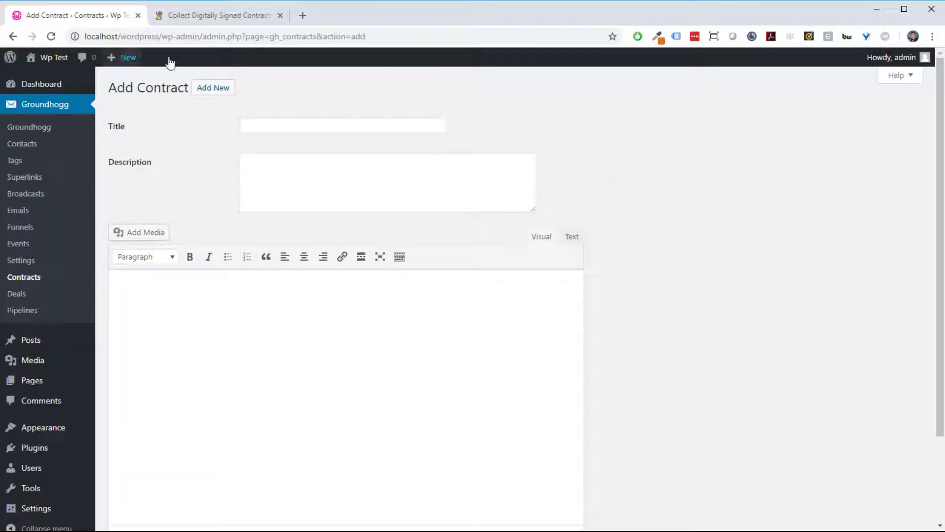
{"action": "scroll", "coordinate": [450, 204], "scroll_direction": "down", "scroll_amount": 2}
{"action": "scroll", "coordinate": [460, 248], "scroll_direction": "up", "scroll_amount": 2}
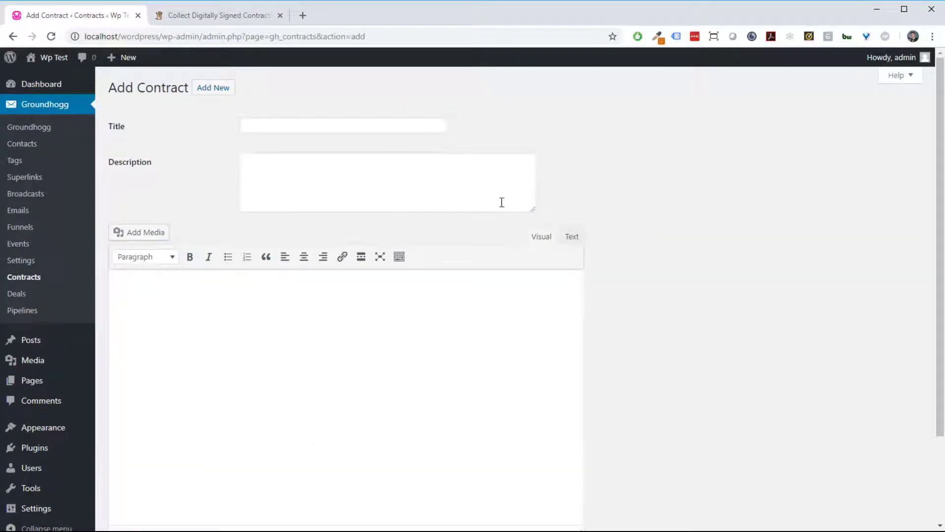
{"action": "key", "text": "alt+Left"}
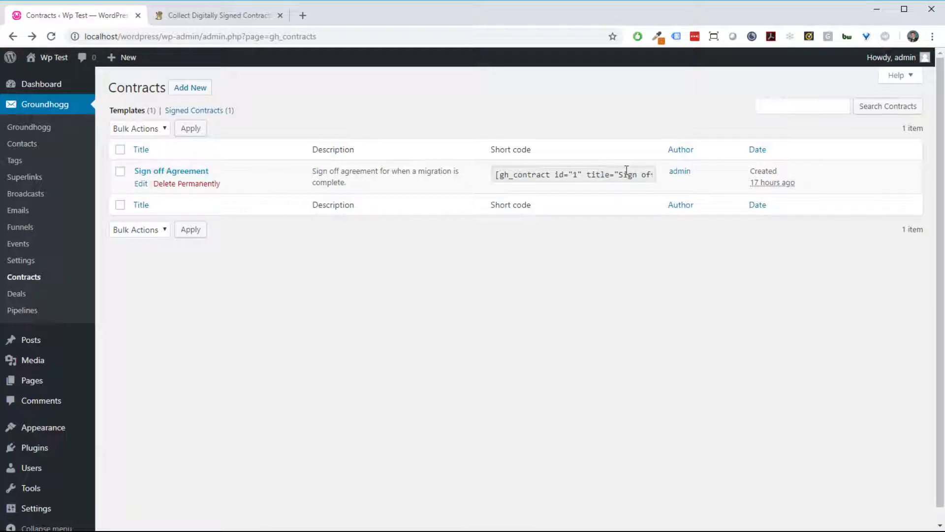
- Copy the Sign off Agreement shortcode from its row and go to the Pages list
{"action": "left_click", "coordinate": [614, 182]}
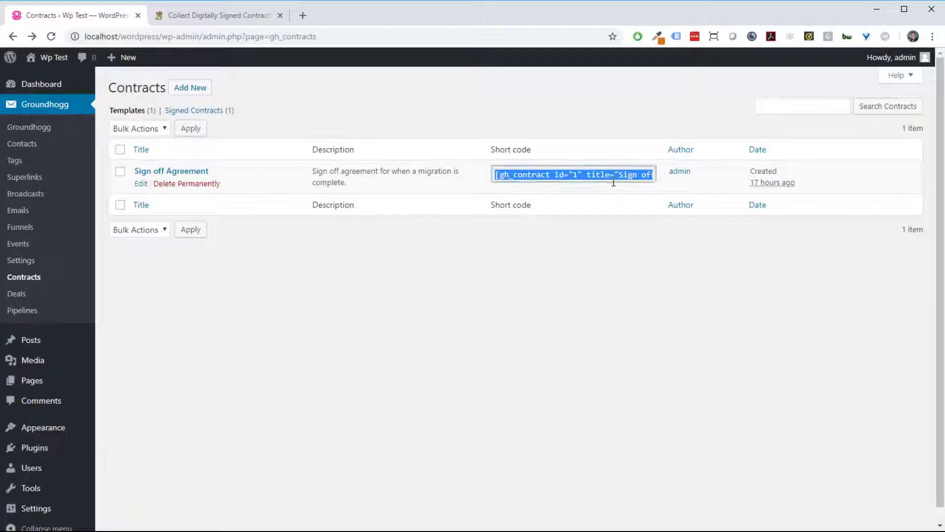
{"action": "left_click", "coordinate": [164, 171]}
{"action": "left_click", "coordinate": [176, 114]}
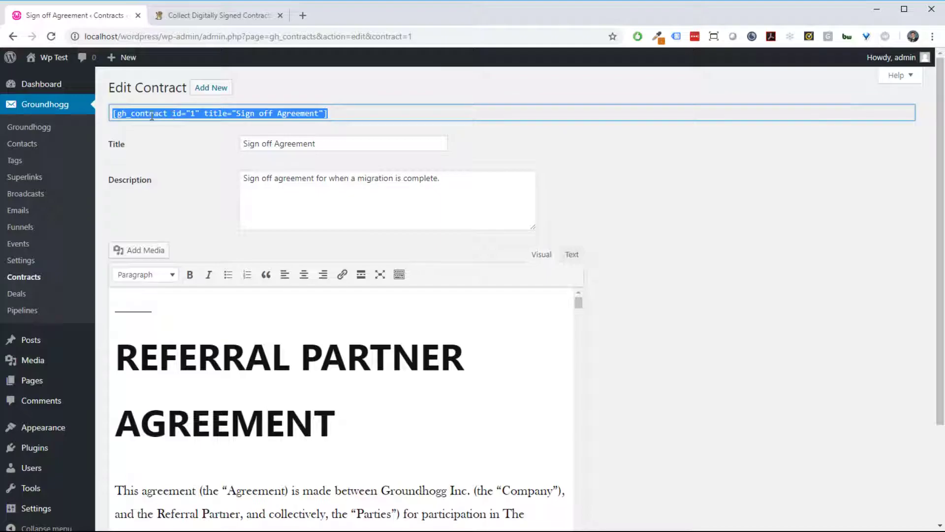
{"action": "key", "text": "alt+Left"}
{"action": "left_click", "coordinate": [591, 176]}
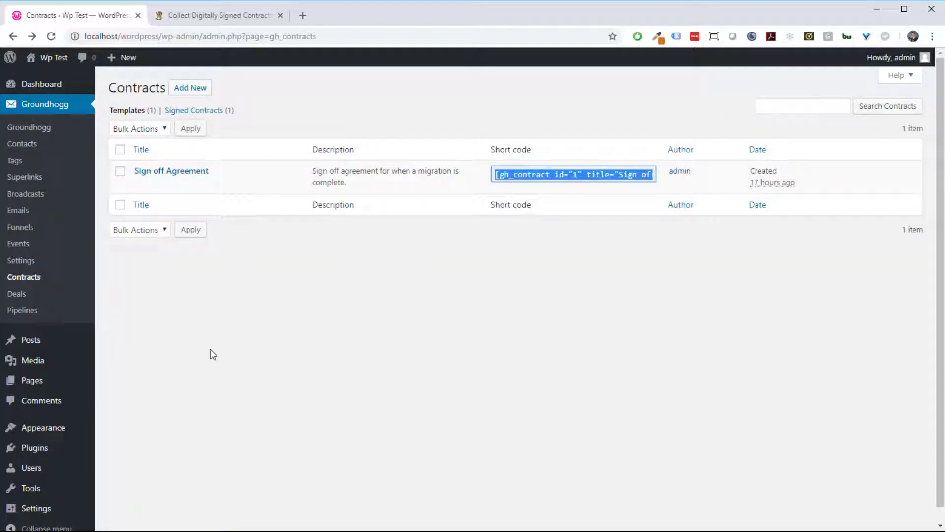
{"action": "scroll", "coordinate": [148, 377], "scroll_direction": "down", "scroll_amount": 1}
{"action": "left_click", "coordinate": [69, 365]}
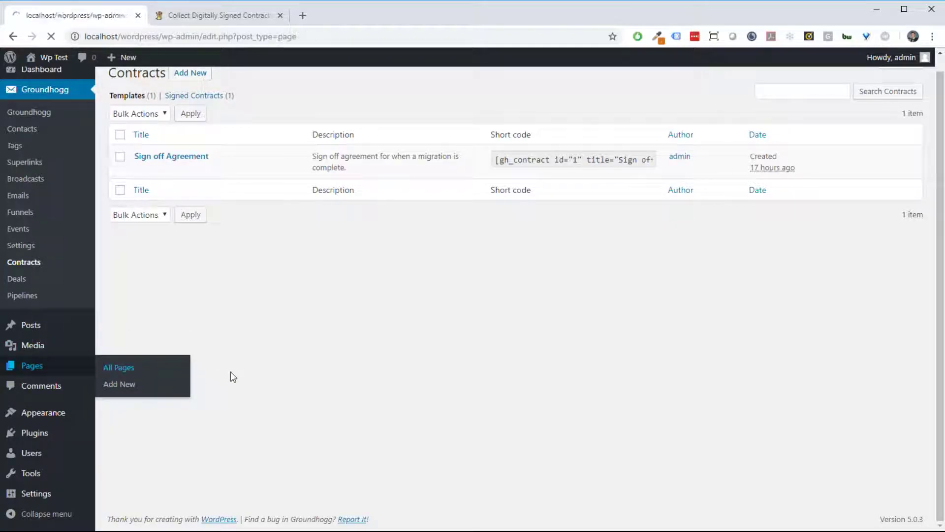
- Open the Contracts page editor at its contract shortcode and launch the live page in a new tab
{"action": "left_click", "coordinate": [159, 173]}
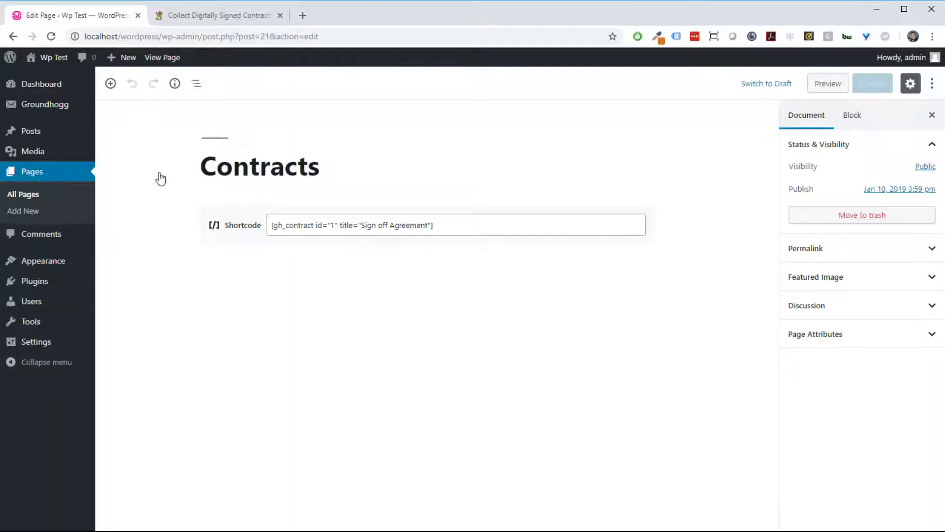
{"action": "left_click", "coordinate": [407, 225]}
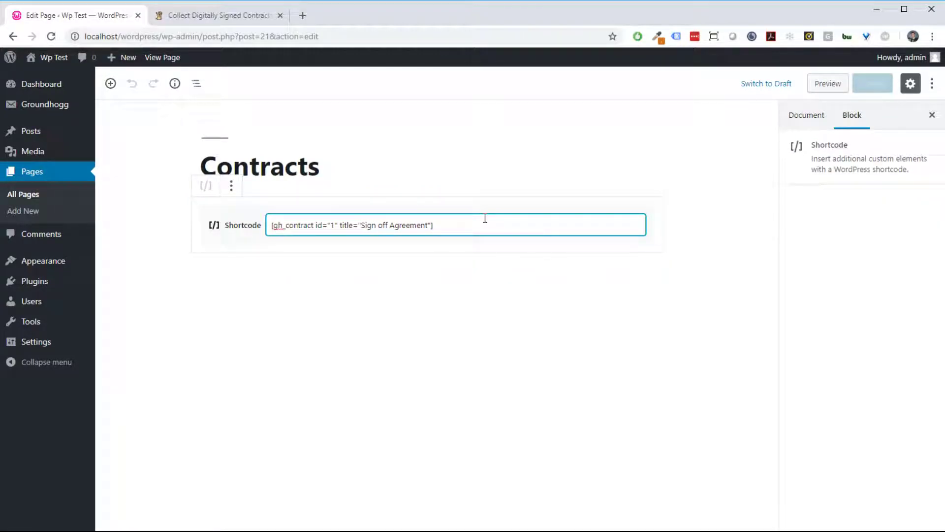
{"action": "middle_click", "coordinate": [162, 57]}
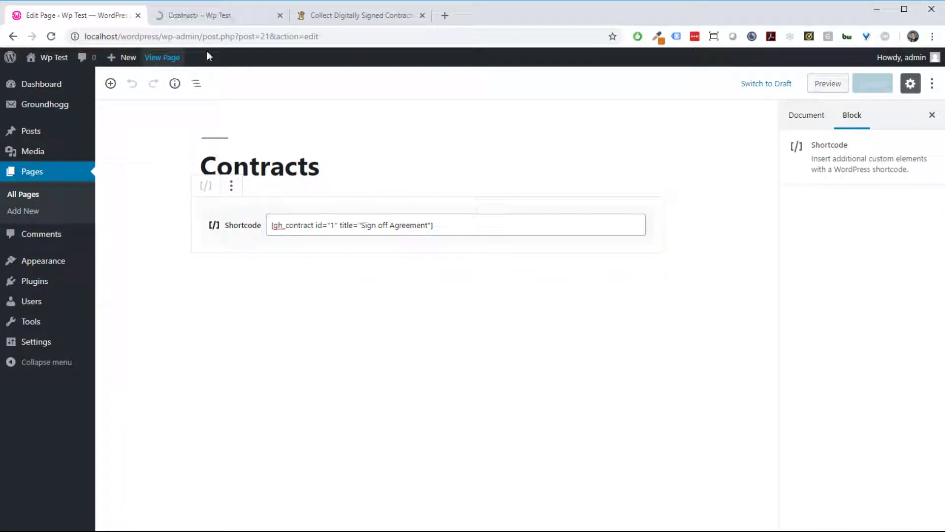
- Scroll the live Contracts page through the signed agreement to its signature
{"action": "left_click", "coordinate": [202, 16]}
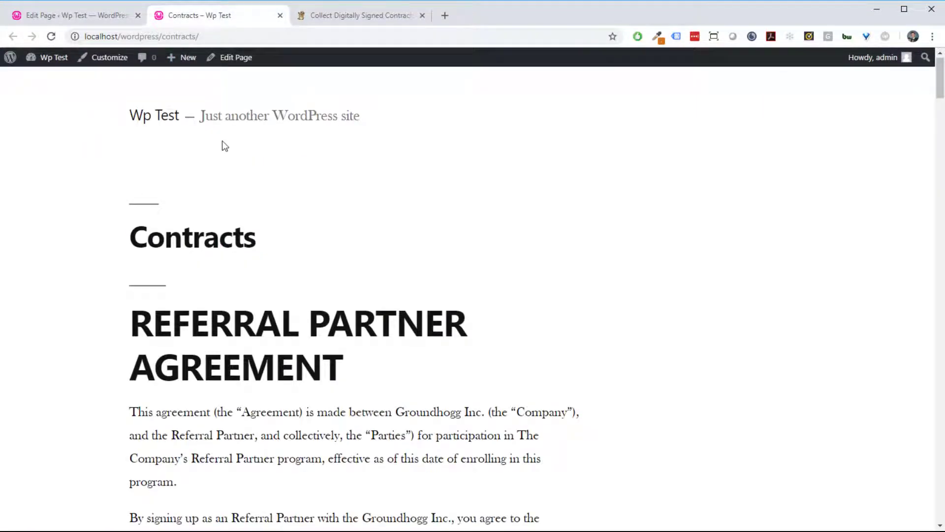
{"action": "scroll", "coordinate": [222, 140], "scroll_direction": "down", "scroll_amount": 10}
{"action": "scroll", "coordinate": [251, 153], "scroll_direction": "up", "scroll_amount": 12}
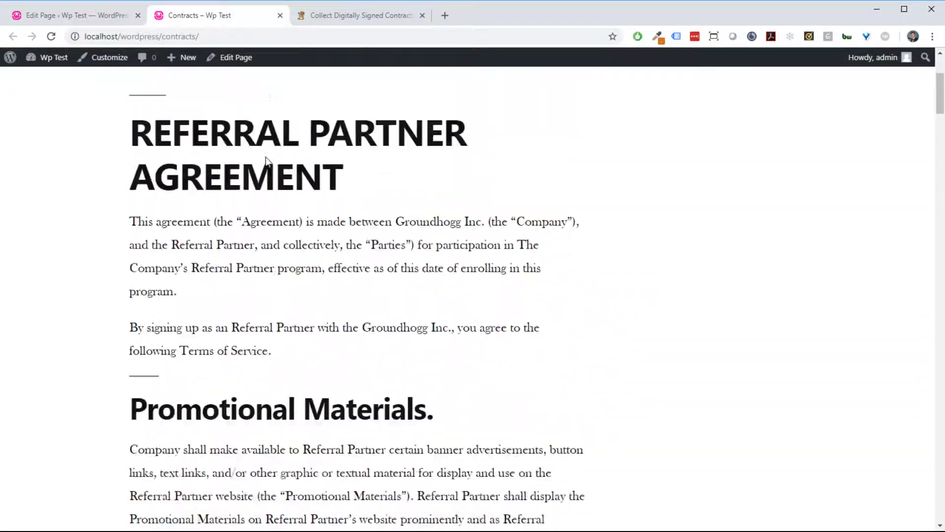
{"action": "scroll", "coordinate": [261, 163], "scroll_direction": "down", "scroll_amount": 20}
{"action": "scroll", "coordinate": [264, 168], "scroll_direction": "down", "scroll_amount": 20}
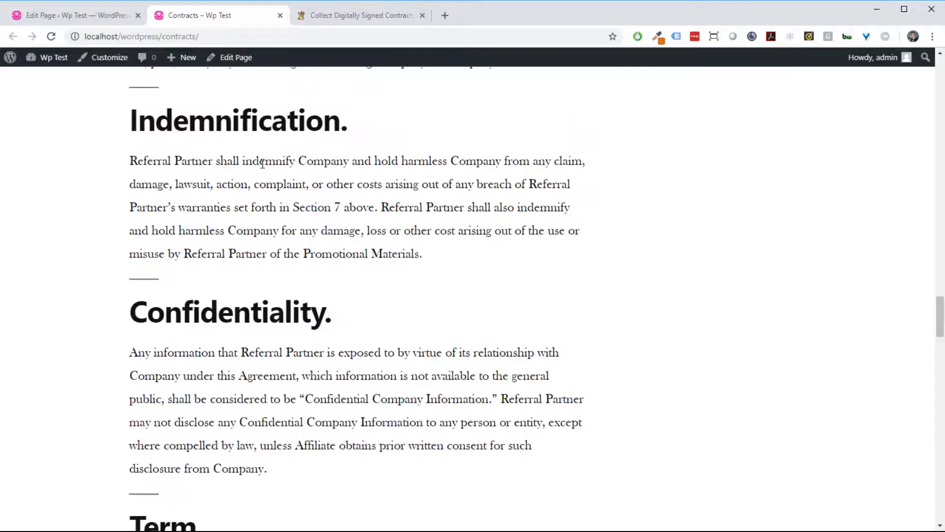
{"action": "scroll", "coordinate": [263, 170], "scroll_direction": "down", "scroll_amount": 14}
{"action": "scroll", "coordinate": [262, 165], "scroll_direction": "up", "scroll_amount": 7}
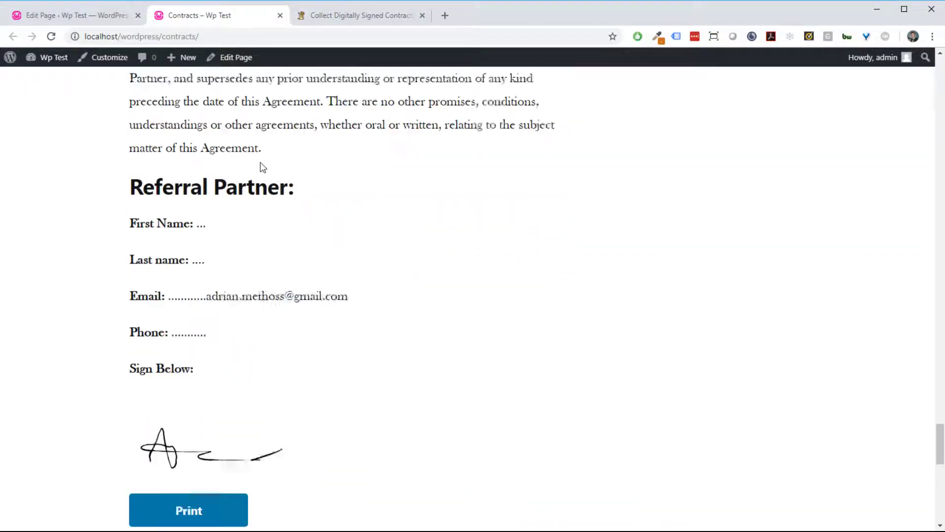
- Return to the admin and filter Groundhogg Contracts to show signed contracts only
{"action": "left_click", "coordinate": [117, 16]}
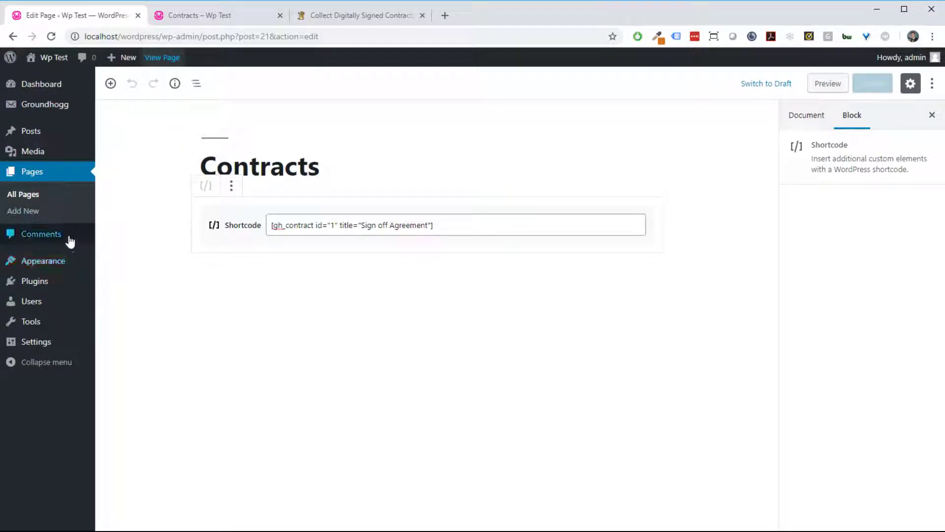
{"action": "mouse_move", "coordinate": [50, 115]}
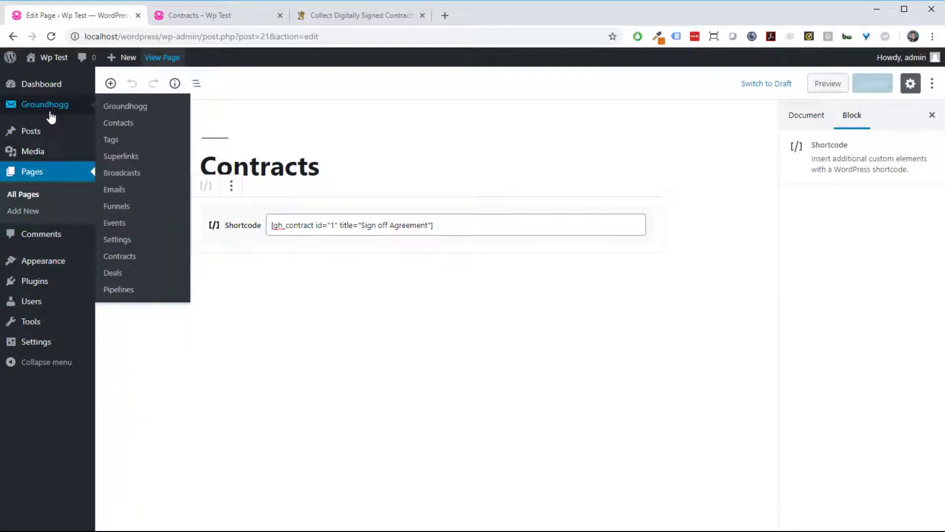
{"action": "left_click", "coordinate": [154, 264]}
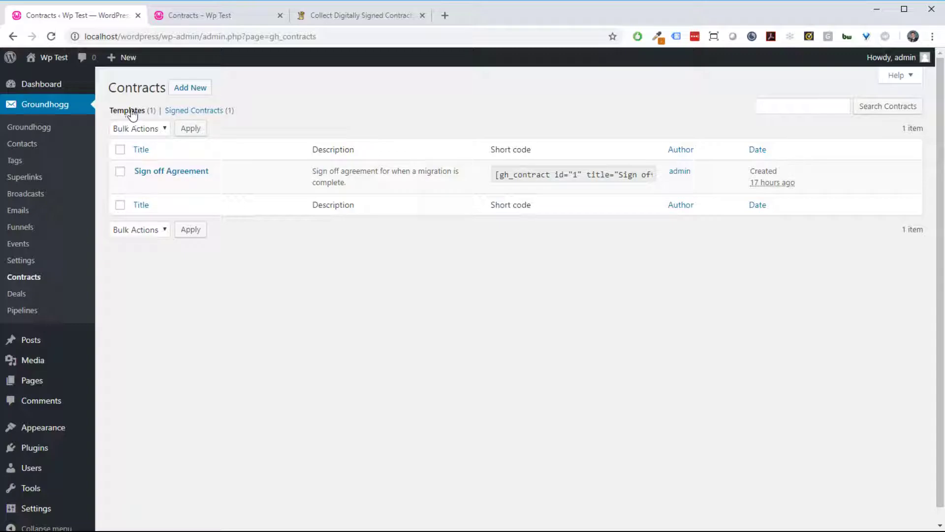
{"action": "left_click", "coordinate": [186, 113]}
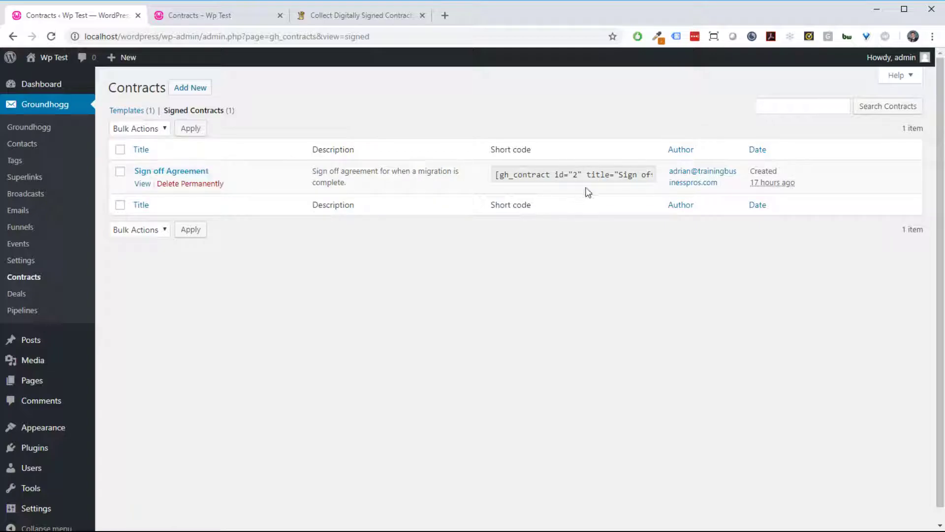
- Permanently delete the signed Sign off Agreement from the list
{"action": "left_click", "coordinate": [553, 173]}
{"action": "triple_click", "coordinate": [602, 176]}
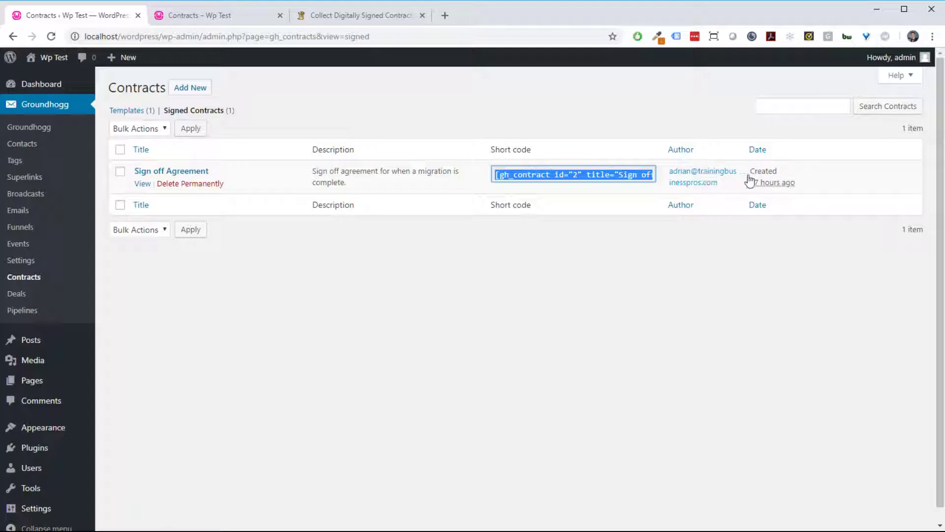
{"action": "left_click", "coordinate": [727, 176]}
{"action": "left_click", "coordinate": [686, 251]}
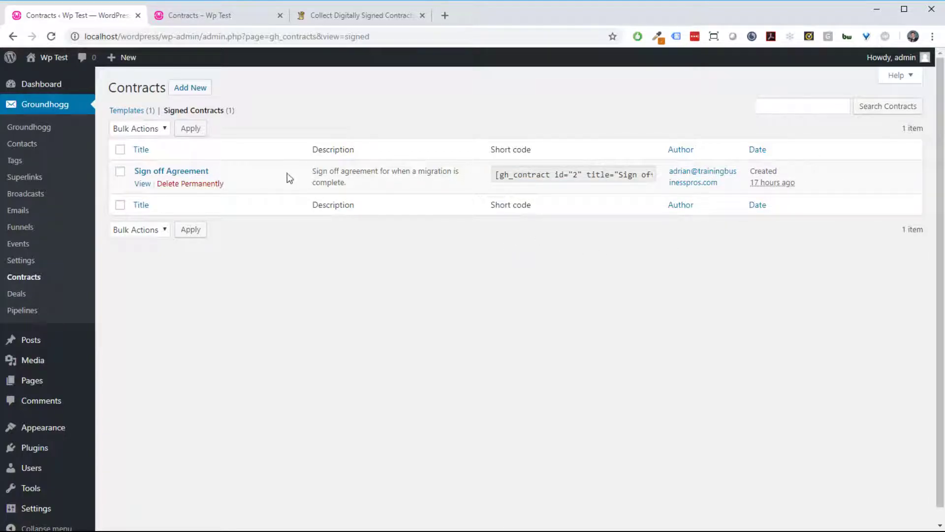
{"action": "left_click", "coordinate": [190, 184]}
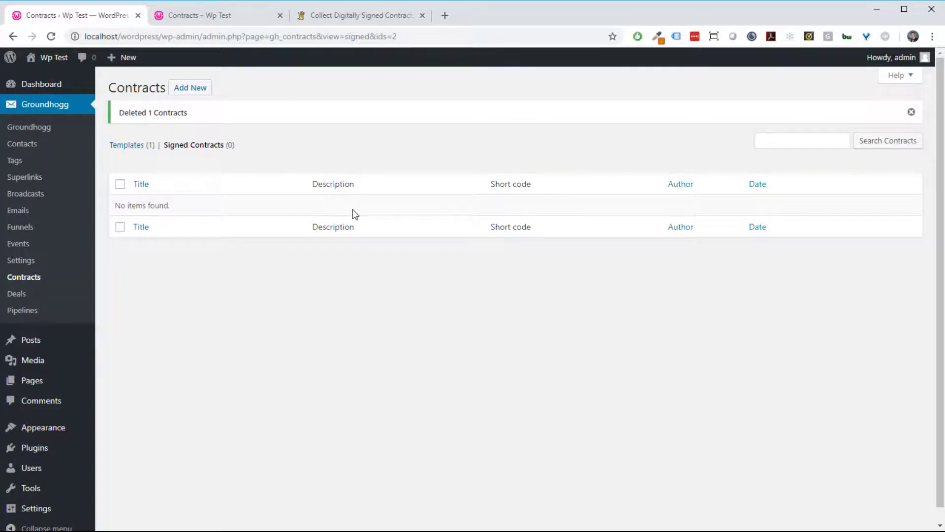
- Dismiss the deletion notice and reload the front-end Contracts page
{"action": "left_click", "coordinate": [912, 113]}
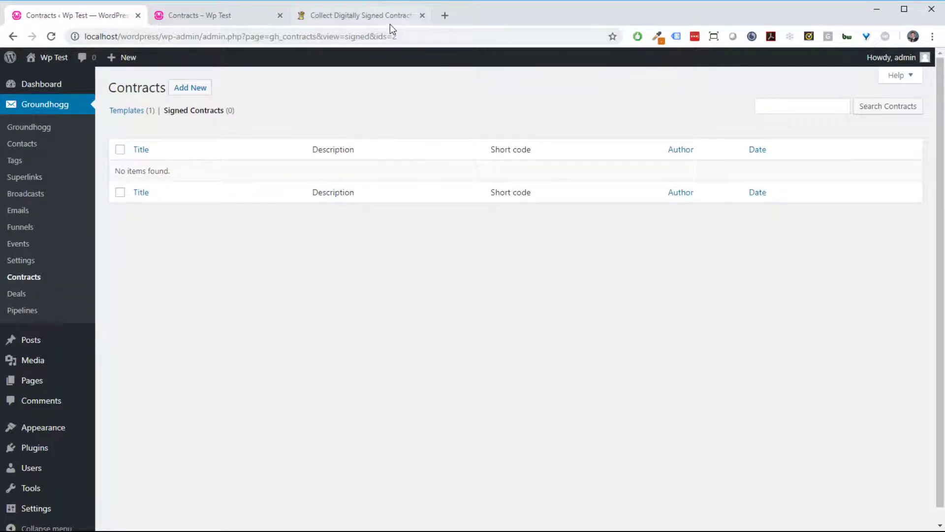
{"action": "left_click", "coordinate": [384, 17]}
{"action": "left_click", "coordinate": [132, 17]}
{"action": "left_click", "coordinate": [156, 17]}
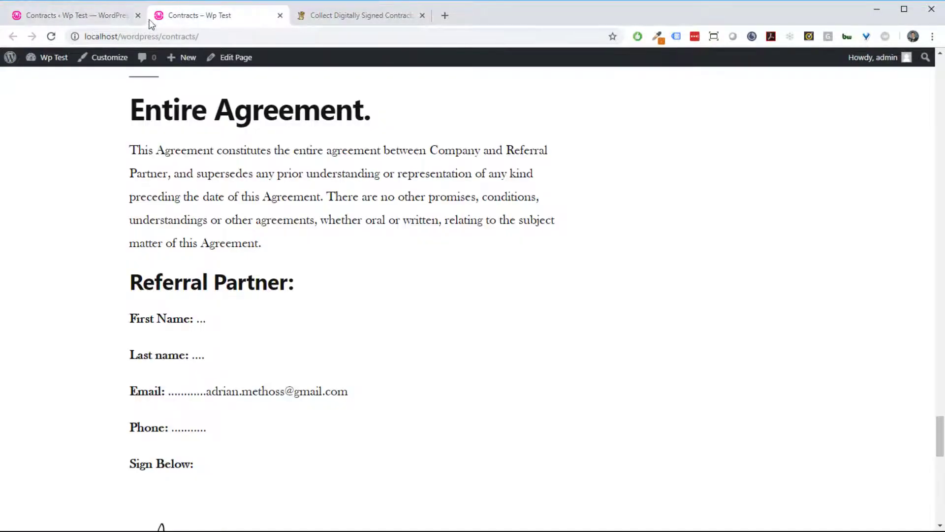
{"action": "left_click", "coordinate": [51, 36]}
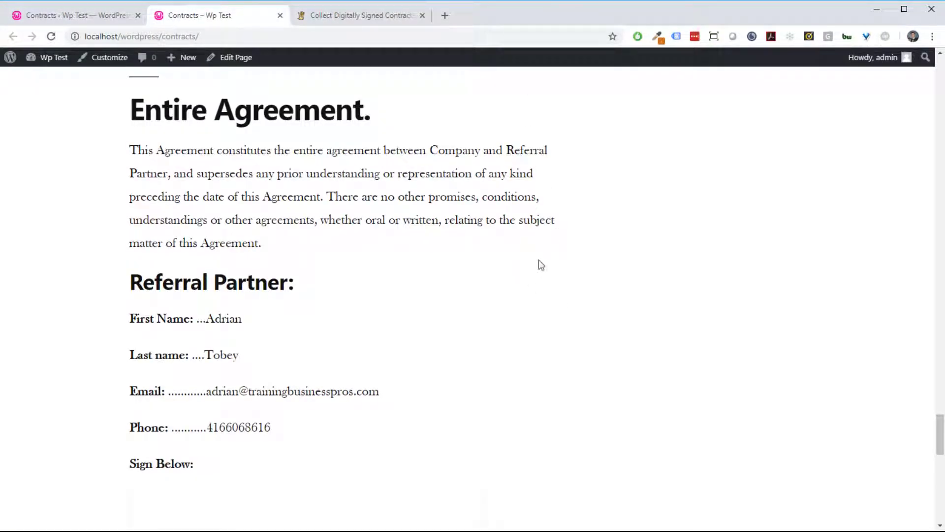
{"action": "scroll", "coordinate": [542, 271], "scroll_direction": "up", "scroll_amount": 12}
{"action": "scroll", "coordinate": [640, 310], "scroll_direction": "down", "scroll_amount": 13}
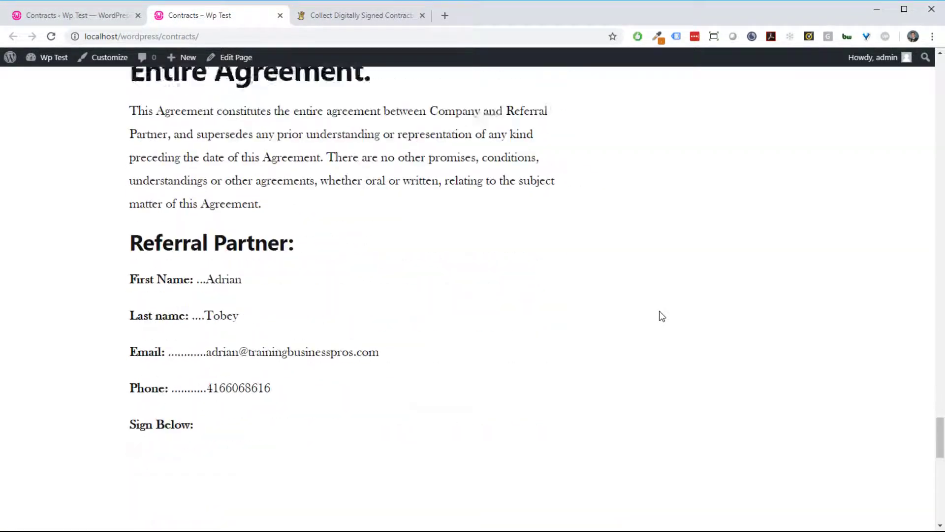
{"action": "scroll", "coordinate": [660, 315], "scroll_direction": "down", "scroll_amount": 5}
{"action": "scroll", "coordinate": [882, 371], "scroll_direction": "up", "scroll_amount": 15}
{"action": "left_click_drag", "start_coordinate": [941, 390], "coordinate": [912, 441]}
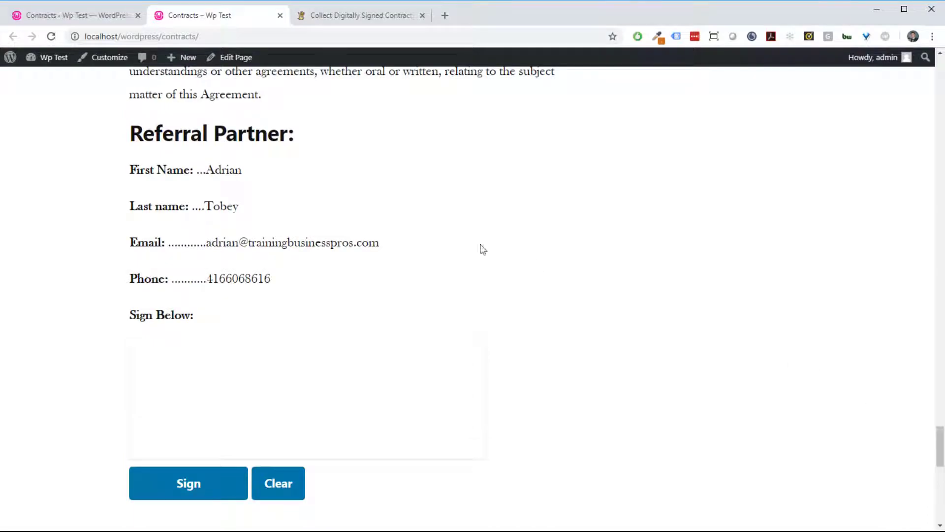
- Check the contact's first name, last name, e-mail and phone filled into the agreement
{"action": "left_click_drag", "start_coordinate": [207, 170], "coordinate": [249, 181]}
{"action": "double_click", "coordinate": [229, 205]}
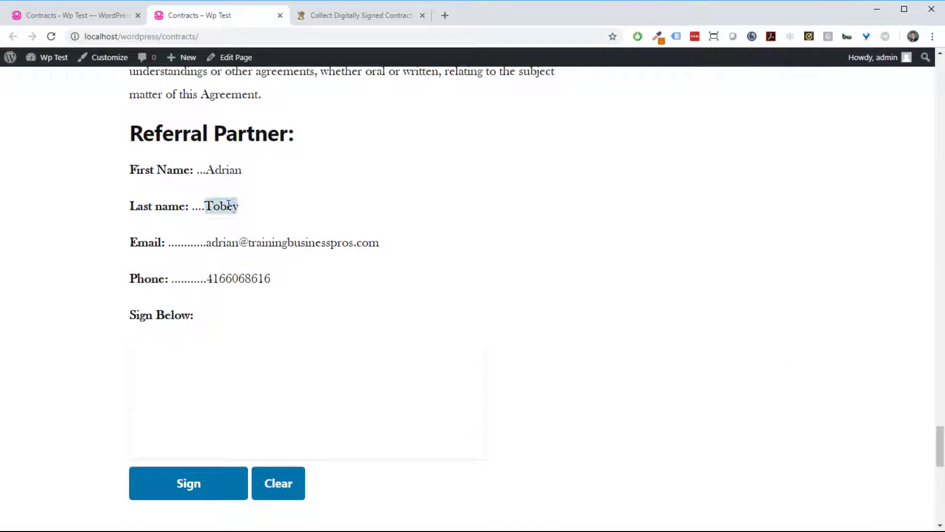
{"action": "left_click", "coordinate": [228, 204]}
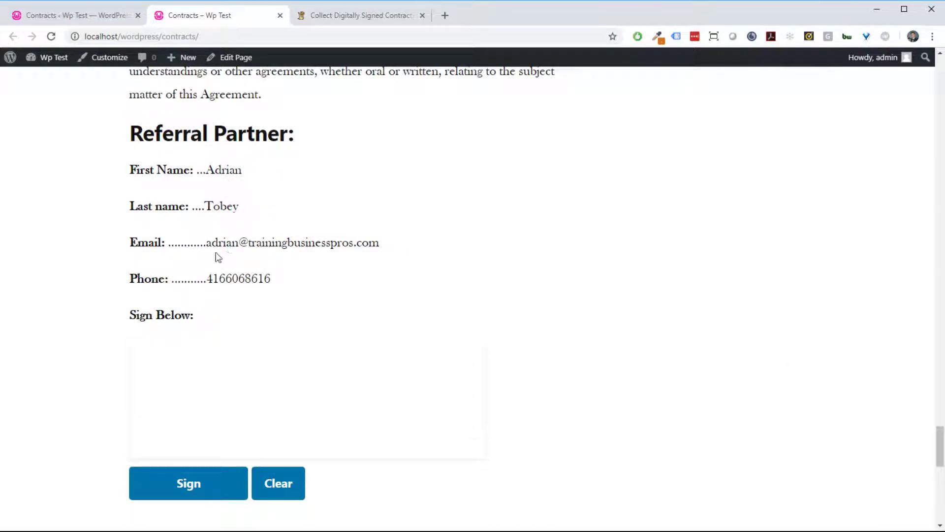
{"action": "left_click_drag", "start_coordinate": [237, 244], "coordinate": [319, 281]}
{"action": "left_click", "coordinate": [330, 278]}
{"action": "scroll", "coordinate": [349, 285], "scroll_direction": "down", "scroll_amount": 1}
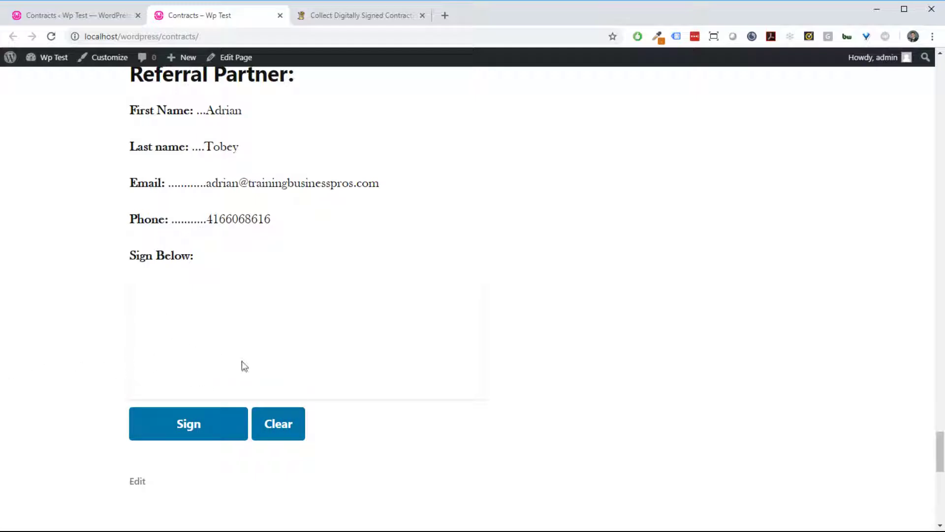
- Draw a trial signature in the Sign Below pad, then clear it
{"action": "mouse_move", "coordinate": [157, 373]}
{"action": "left_mouse_down"}
{"action": "mouse_move", "coordinate": [114, 319]}
{"action": "mouse_move", "coordinate": [327, 345]}
{"action": "mouse_move", "coordinate": [331, 327]}
{"action": "left_mouse_up"}
{"action": "left_click", "coordinate": [374, 348]}
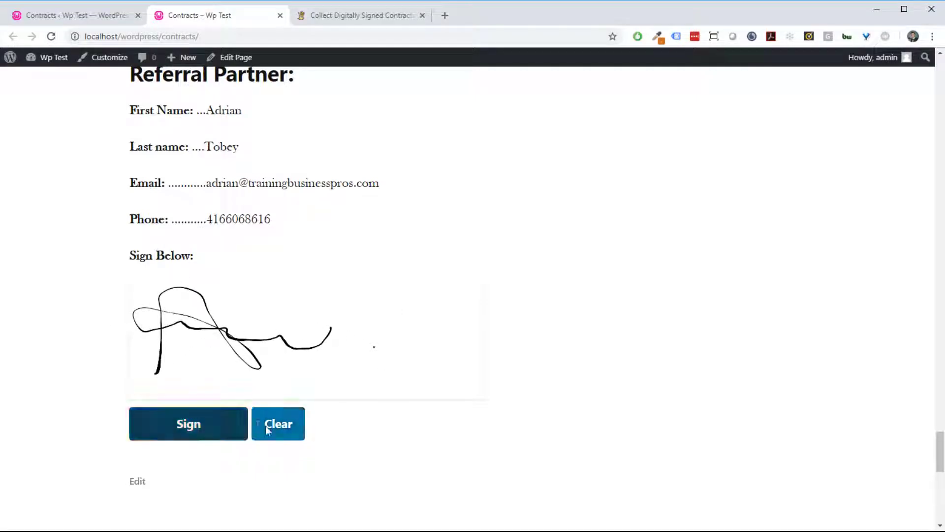
{"action": "left_click", "coordinate": [293, 430]}
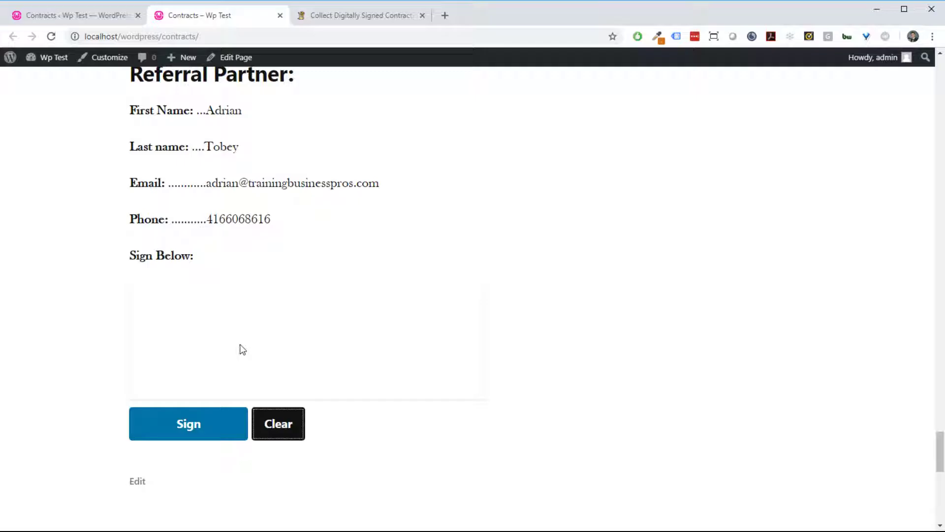
- Redraw the signature, sign the agreement and scroll to the signed block
{"action": "mouse_move", "coordinate": [164, 368]}
{"action": "left_mouse_down"}
{"action": "mouse_move", "coordinate": [180, 302]}
{"action": "mouse_move", "coordinate": [309, 363]}
{"action": "mouse_move", "coordinate": [346, 368]}
{"action": "left_mouse_up"}
{"action": "left_click", "coordinate": [377, 366]}
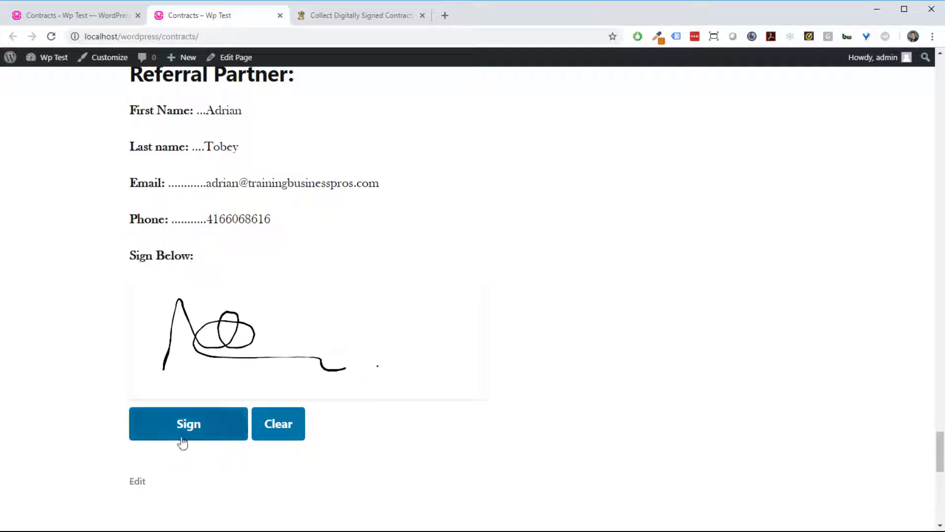
{"action": "left_click", "coordinate": [181, 431]}
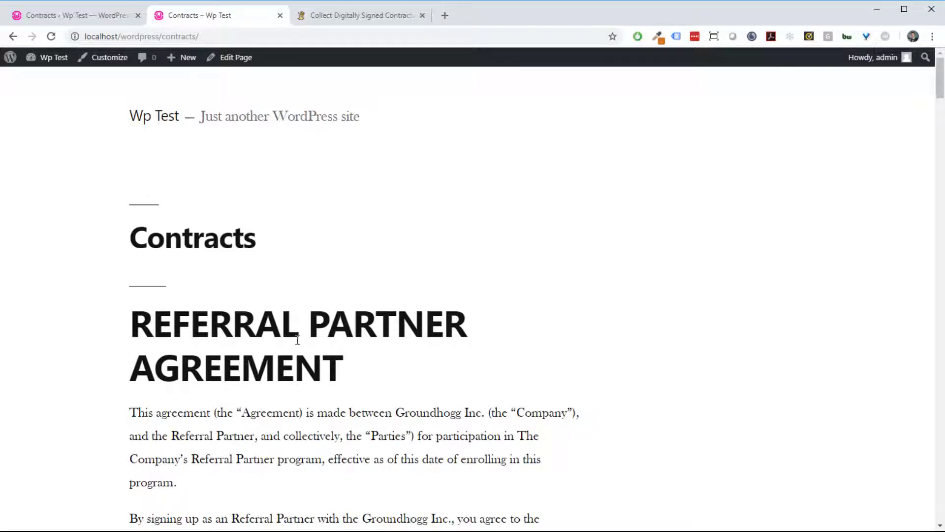
{"action": "scroll", "coordinate": [338, 319], "scroll_direction": "down", "scroll_amount": 15}
{"action": "scroll", "coordinate": [338, 319], "scroll_direction": "down", "scroll_amount": 20}
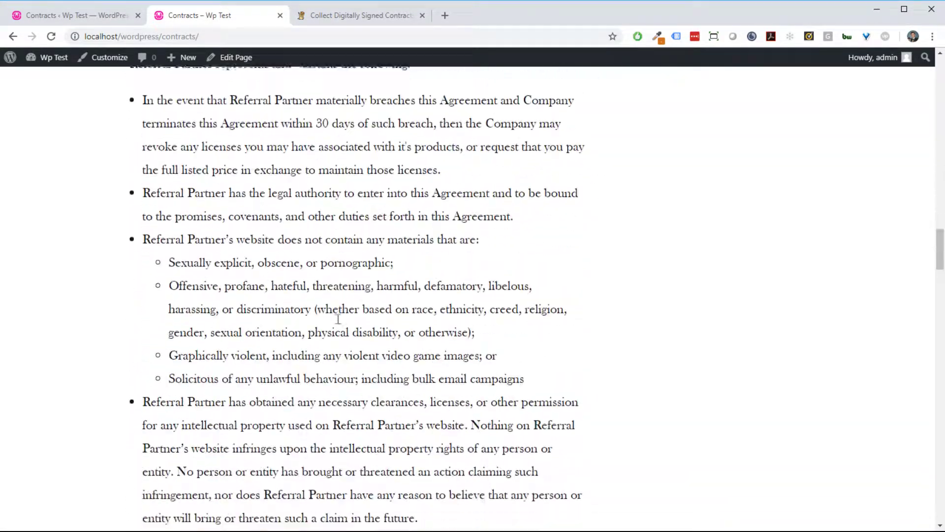
{"action": "scroll", "coordinate": [338, 324], "scroll_direction": "down", "scroll_amount": 20}
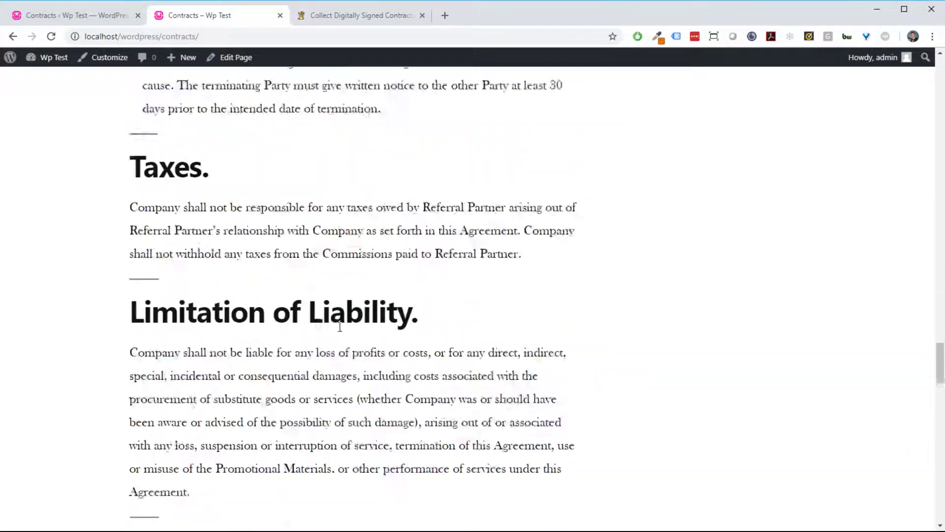
{"action": "scroll", "coordinate": [339, 326], "scroll_direction": "down", "scroll_amount": 6}
{"action": "scroll", "coordinate": [339, 326], "scroll_direction": "up", "scroll_amount": 5}
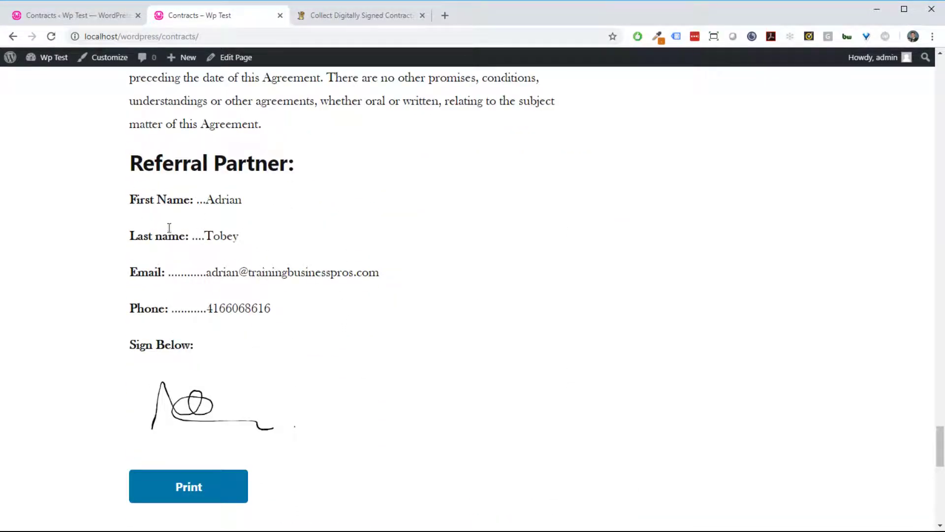
- Preview the signed agreement for printing and check all 4 sheets
{"action": "left_click", "coordinate": [225, 490]}
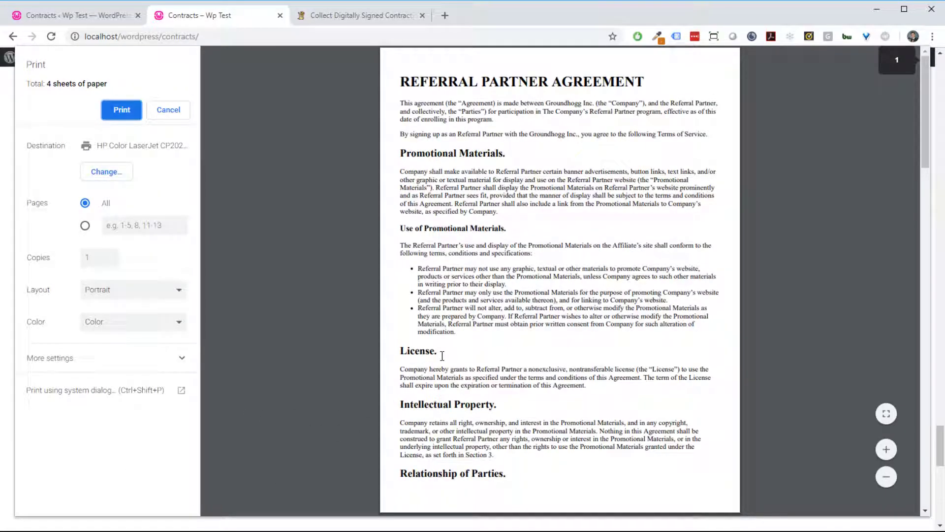
{"action": "scroll", "coordinate": [442, 356], "scroll_direction": "down", "scroll_amount": 20}
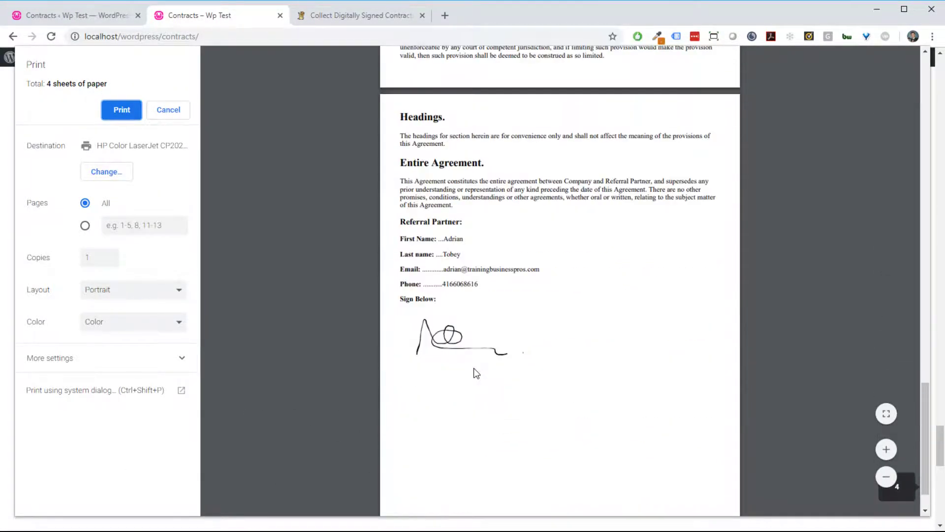
{"action": "scroll", "coordinate": [474, 368], "scroll_direction": "up", "scroll_amount": 15}
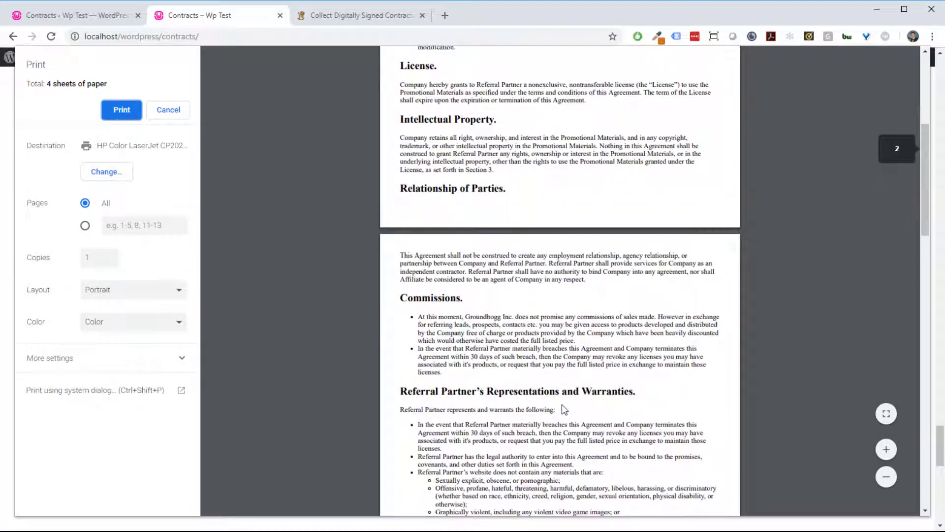
{"action": "scroll", "coordinate": [562, 404], "scroll_direction": "up", "scroll_amount": 5}
{"action": "scroll", "coordinate": [588, 364], "scroll_direction": "up", "scroll_amount": 1}
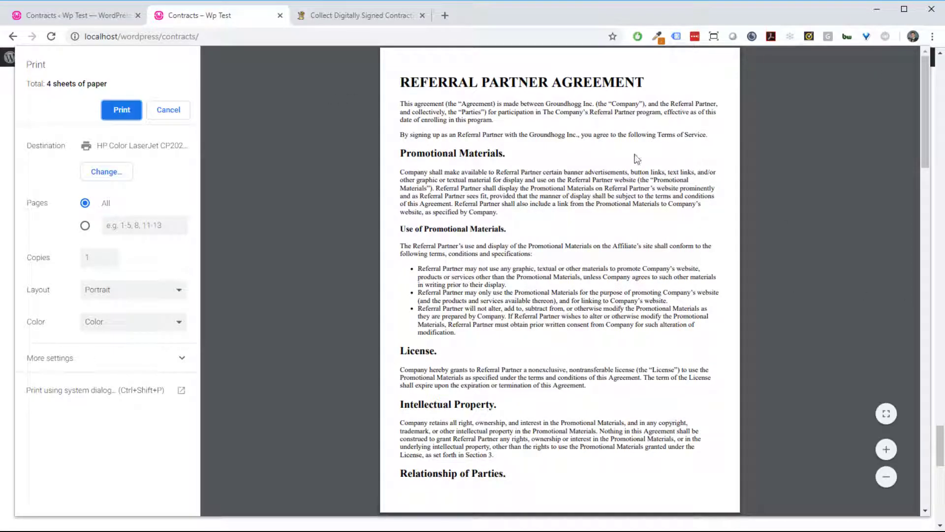
- Close the print preview and scroll through the signed agreement and its signature
{"action": "left_click", "coordinate": [170, 112]}
{"action": "scroll", "coordinate": [487, 213], "scroll_direction": "down", "scroll_amount": 5}
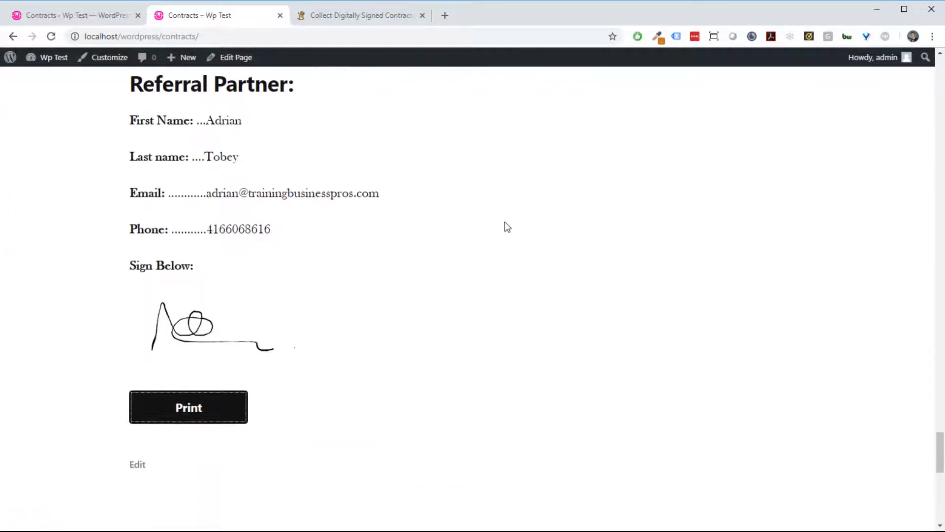
{"action": "scroll", "coordinate": [513, 241], "scroll_direction": "up", "scroll_amount": 15}
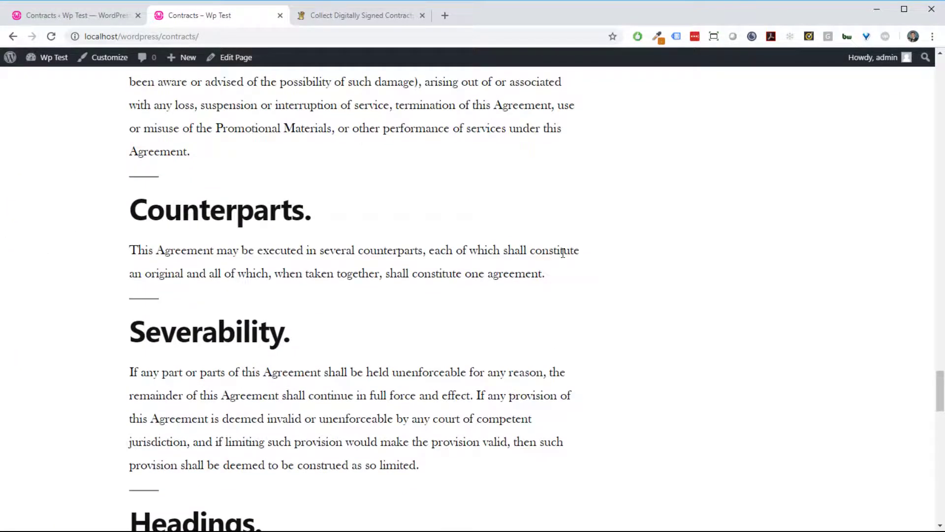
{"action": "scroll", "coordinate": [576, 266], "scroll_direction": "down", "scroll_amount": 14}
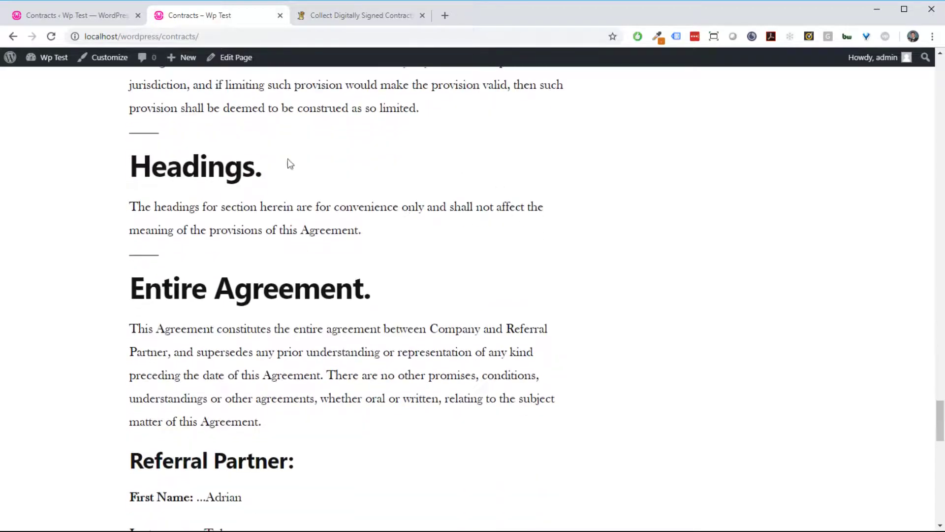
{"action": "scroll", "coordinate": [432, 295], "scroll_direction": "down", "scroll_amount": 2}
{"action": "scroll", "coordinate": [542, 327], "scroll_direction": "up", "scroll_amount": 10}
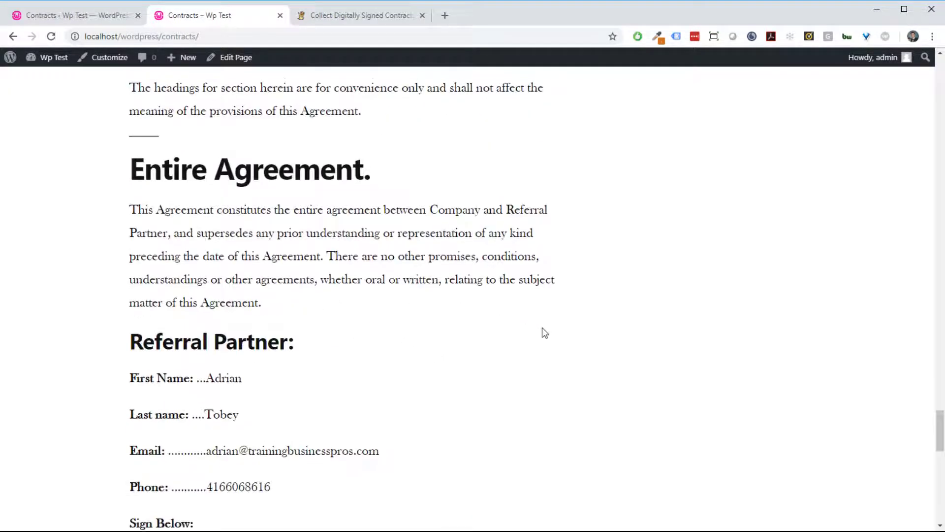
{"action": "left_click_drag", "start_coordinate": [941, 409], "coordinate": [912, 213]}
{"action": "scroll", "coordinate": [541, 323], "scroll_direction": "up", "scroll_amount": 10}
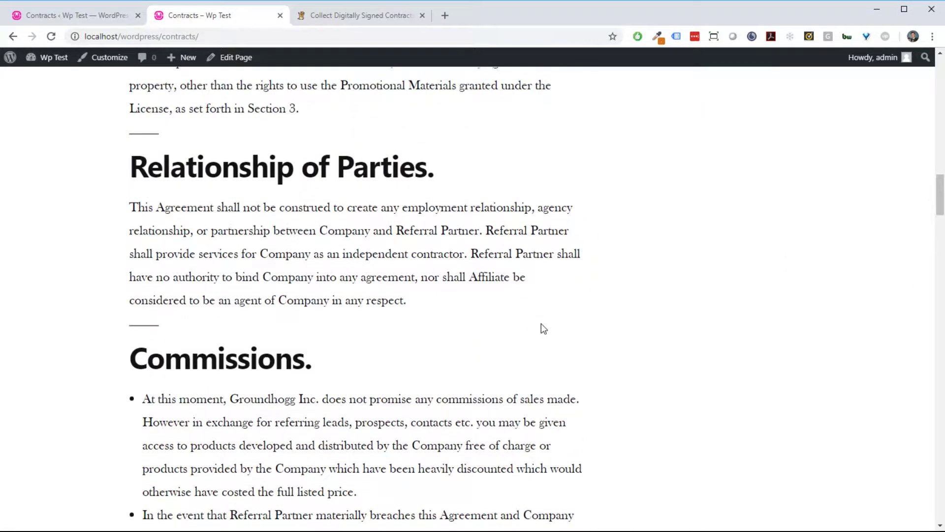
{"action": "scroll", "coordinate": [496, 354], "scroll_direction": "down", "scroll_amount": 10}
{"action": "scroll", "coordinate": [462, 353], "scroll_direction": "down", "scroll_amount": 15}
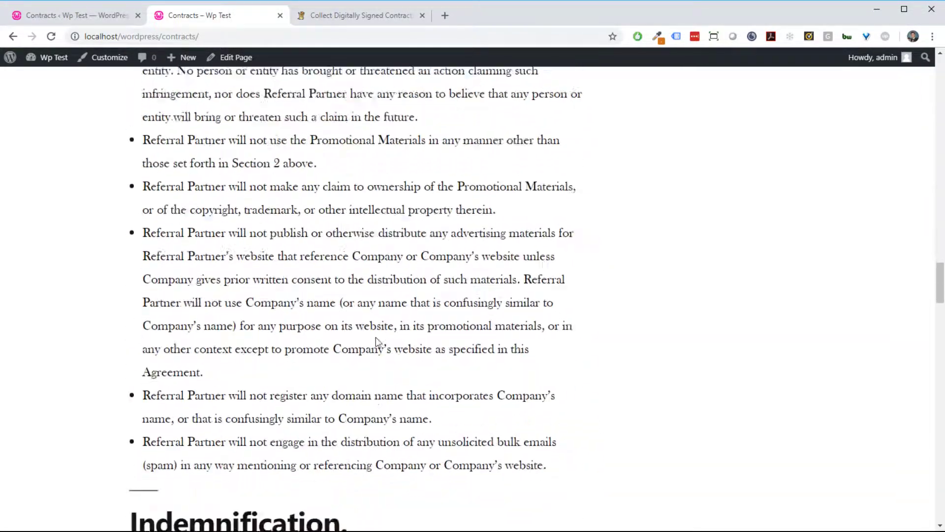
{"action": "scroll", "coordinate": [409, 372], "scroll_direction": "down", "scroll_amount": 9}
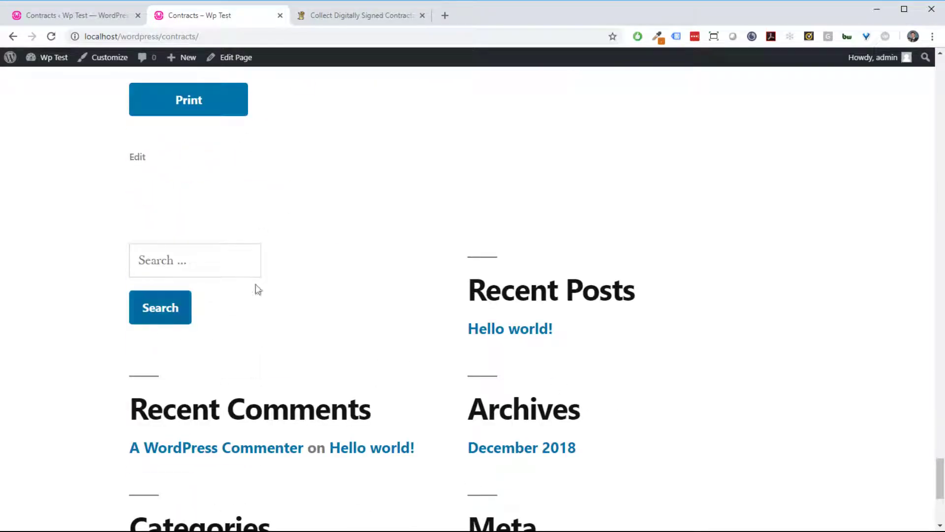
{"action": "scroll", "coordinate": [395, 171], "scroll_direction": "up", "scroll_amount": 4}
{"action": "scroll", "coordinate": [300, 199], "scroll_direction": "up", "scroll_amount": 1}
{"action": "scroll", "coordinate": [359, 217], "scroll_direction": "up", "scroll_amount": 4}
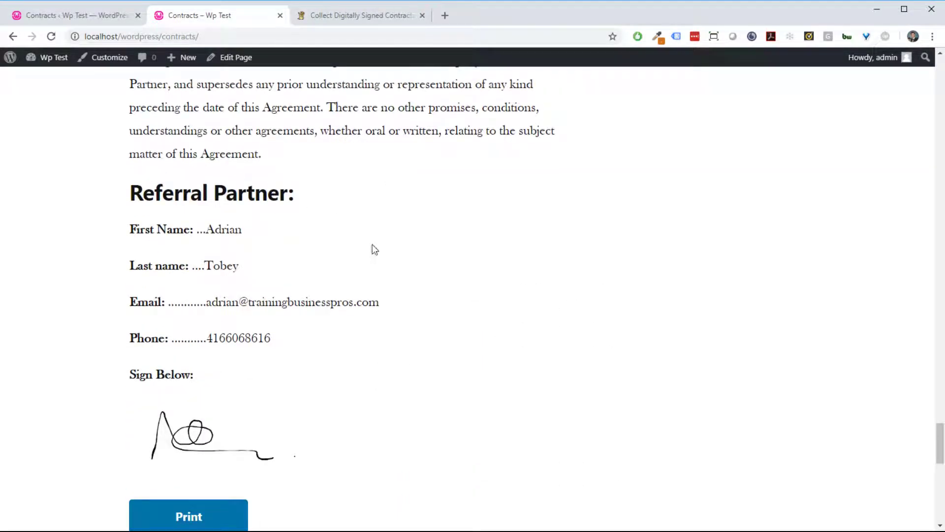
- Return to the admin Signed Contracts list, still showing 0 items
{"action": "left_click", "coordinate": [102, 19]}
{"action": "left_click", "coordinate": [190, 19]}
{"action": "left_click", "coordinate": [101, 17]}
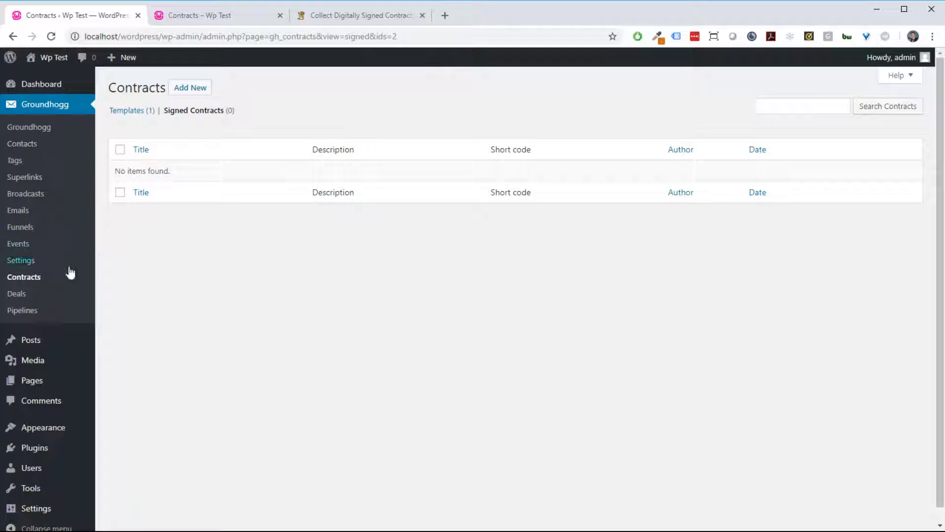
- Reload the Contracts page so Signed Contracts lists Sign off Agreement as 1 item
{"action": "left_click", "coordinate": [52, 37]}
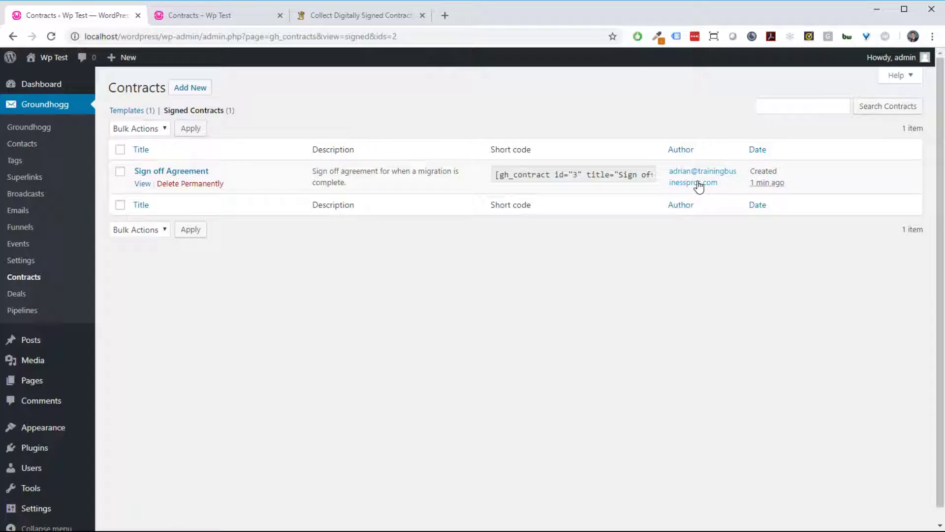
- Open the signing contact's record from Groundhogg Contacts and locate Sign off Agreement under Contracts
{"action": "left_click", "coordinate": [42, 143]}
{"action": "left_click", "coordinate": [154, 170]}
{"action": "scroll", "coordinate": [655, 296], "scroll_direction": "down", "scroll_amount": 20}
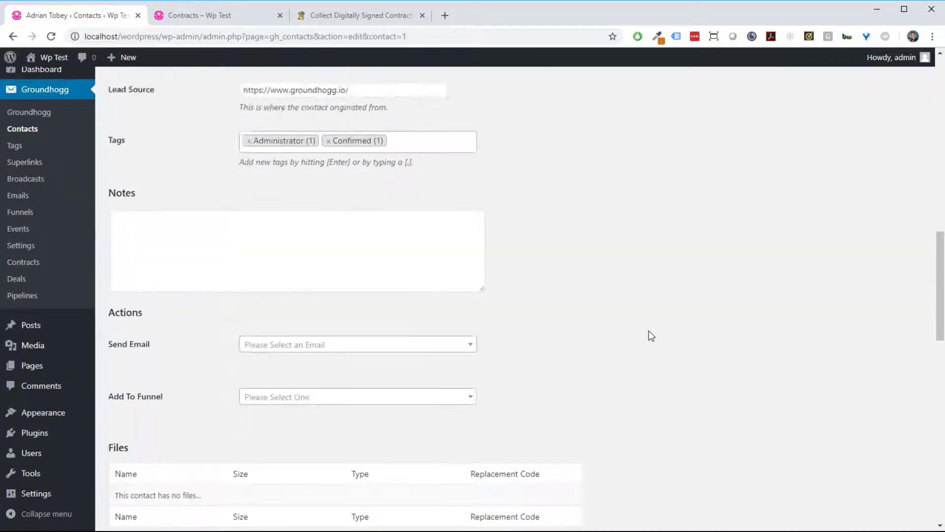
{"action": "scroll", "coordinate": [644, 327], "scroll_direction": "up", "scroll_amount": 3}
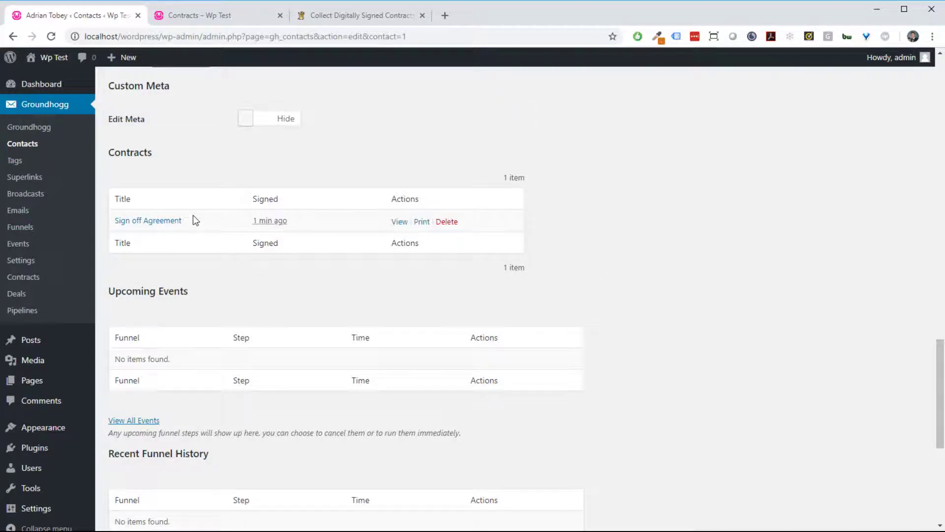
- View the contact's signed Sign off Agreement and start printing it, then cancel the print
{"action": "left_click", "coordinate": [400, 221]}
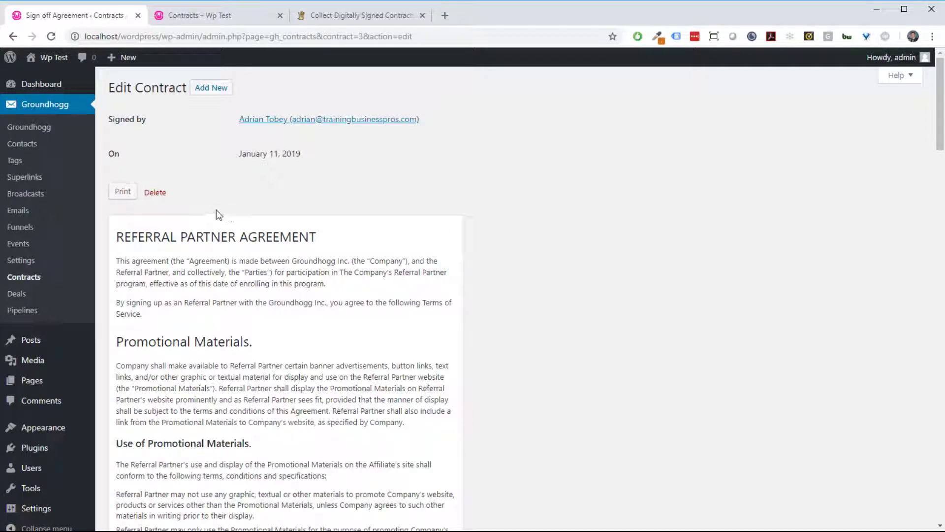
{"action": "scroll", "coordinate": [383, 209], "scroll_direction": "down", "scroll_amount": 20}
{"action": "scroll", "coordinate": [382, 210], "scroll_direction": "up", "scroll_amount": 20}
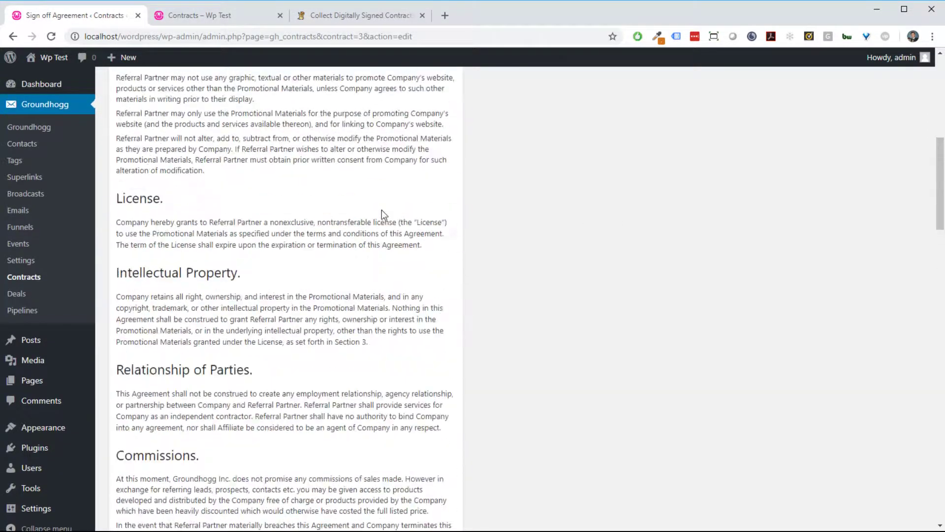
{"action": "left_click", "coordinate": [127, 195]}
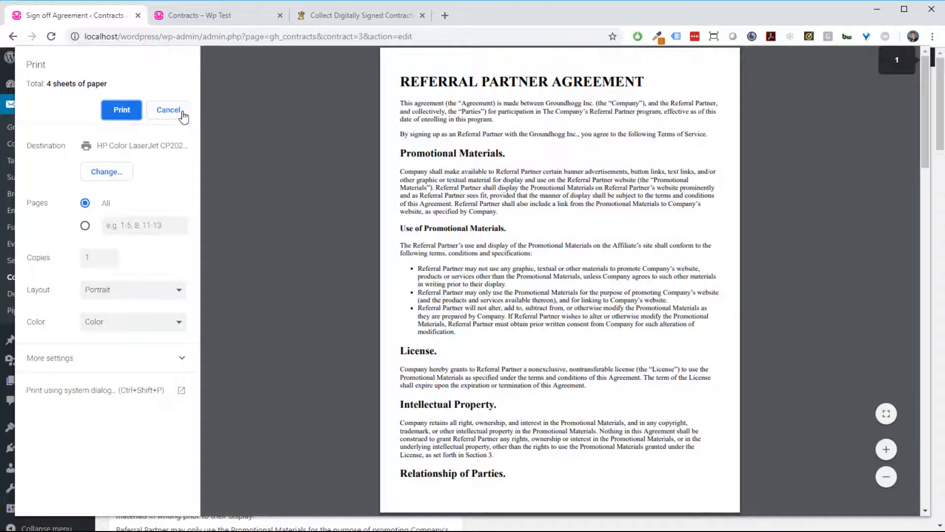
{"action": "left_click", "coordinate": [169, 110]}
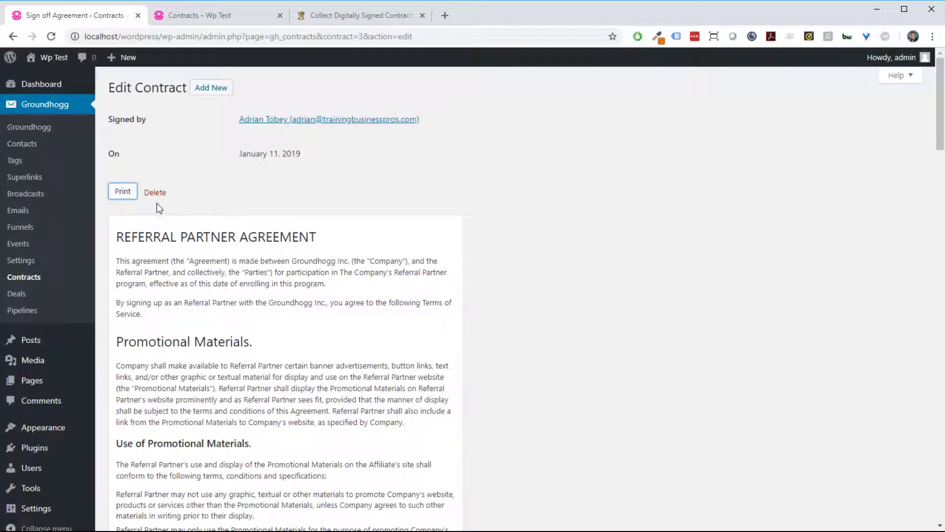
- Read through the stored signed agreement, then return to contracts and go to the Funnels list
{"action": "scroll", "coordinate": [317, 219], "scroll_direction": "down", "scroll_amount": 20}
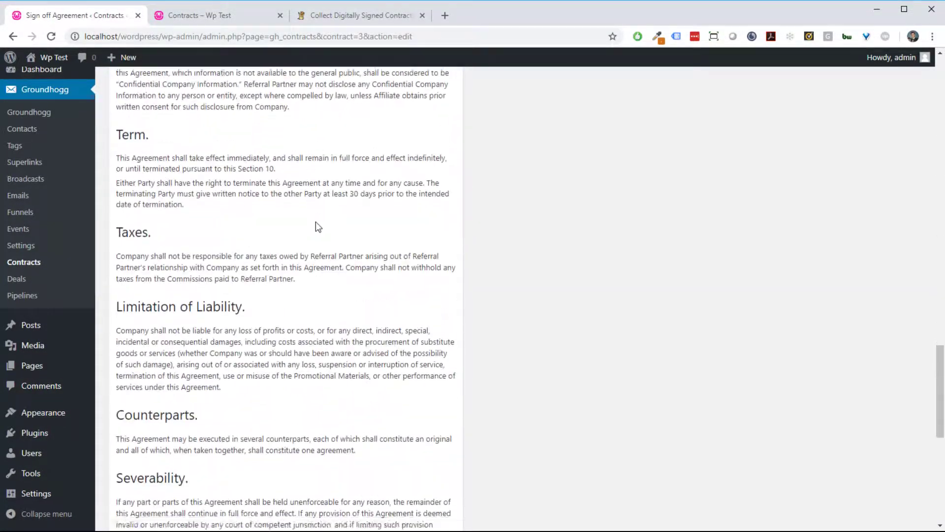
{"action": "scroll", "coordinate": [317, 226], "scroll_direction": "down", "scroll_amount": 8}
{"action": "scroll", "coordinate": [362, 238], "scroll_direction": "up", "scroll_amount": 8}
{"action": "scroll", "coordinate": [362, 238], "scroll_direction": "down", "scroll_amount": 8}
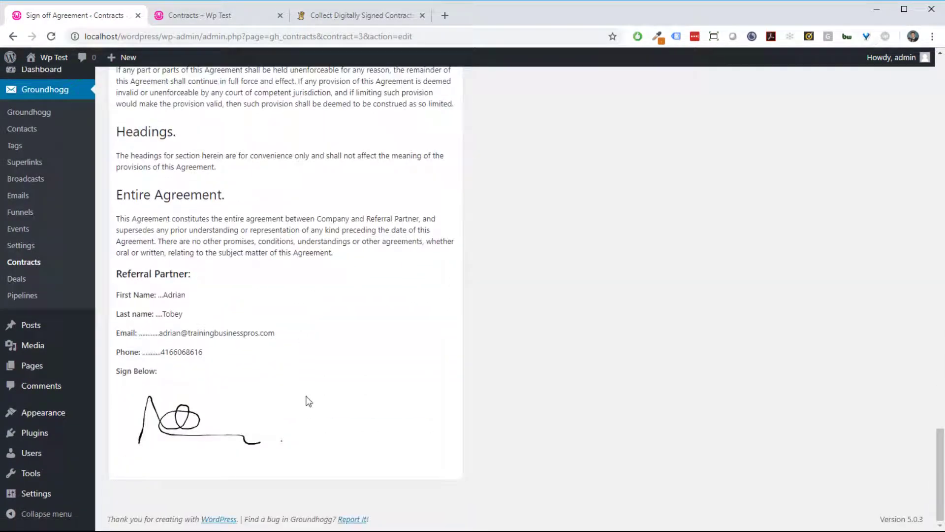
{"action": "scroll", "coordinate": [507, 281], "scroll_direction": "up", "scroll_amount": 20}
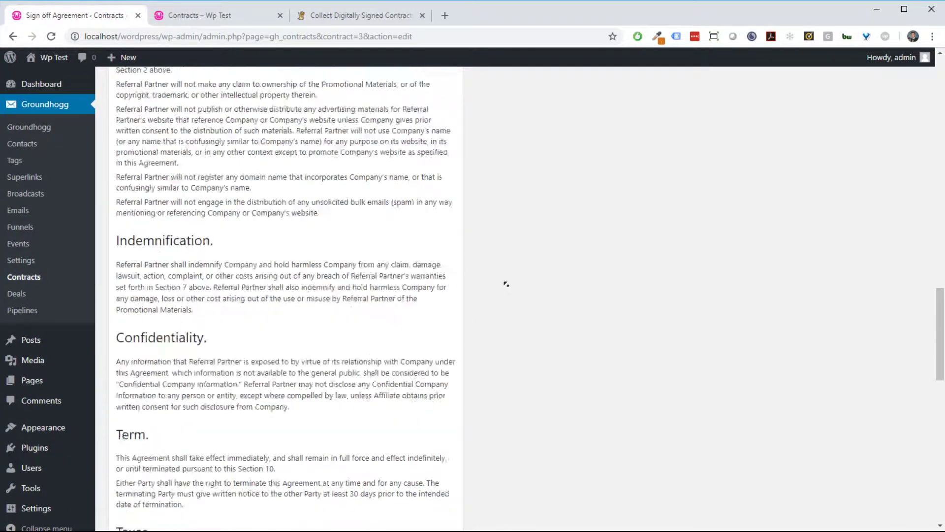
{"action": "scroll", "coordinate": [244, 231], "scroll_direction": "down", "scroll_amount": 1}
{"action": "scroll", "coordinate": [309, 232], "scroll_direction": "up", "scroll_amount": 1}
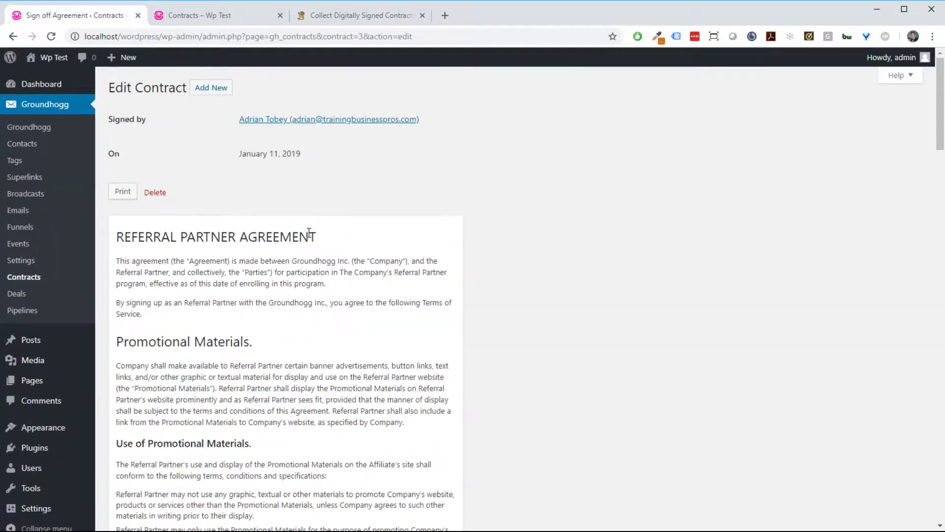
{"action": "left_click", "coordinate": [31, 277]}
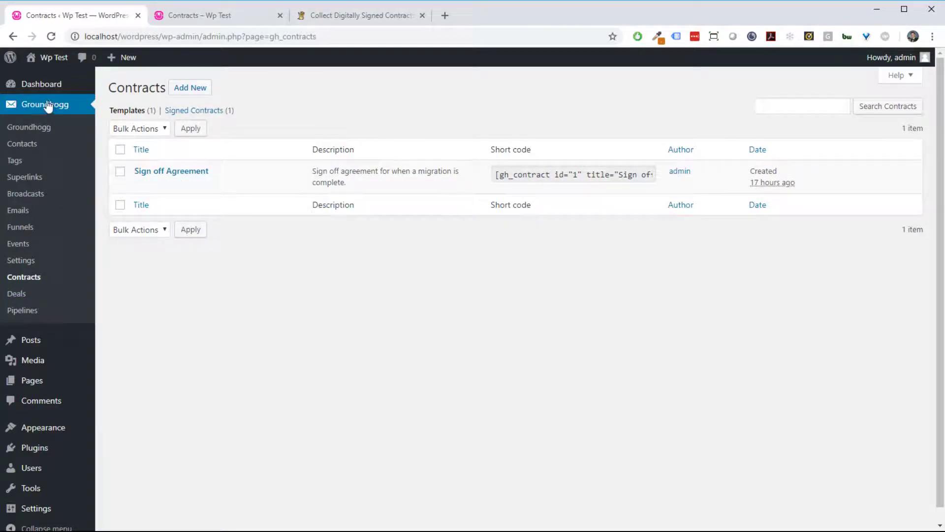
{"action": "left_click", "coordinate": [39, 229]}
- In the Start From Scratch funnel, add a Contract Signed benchmark after Form Filled and update
{"action": "left_click", "coordinate": [193, 172]}
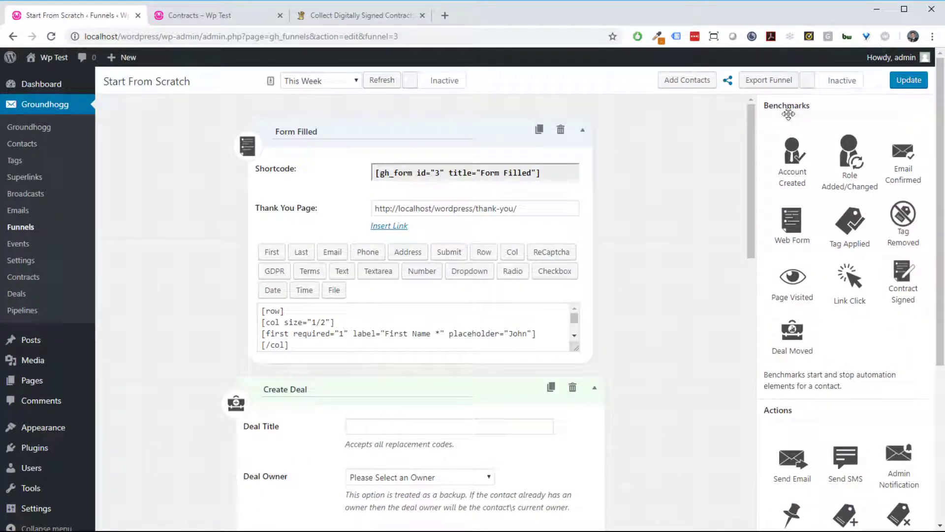
{"action": "left_click_drag", "start_coordinate": [899, 301], "coordinate": [591, 365]}
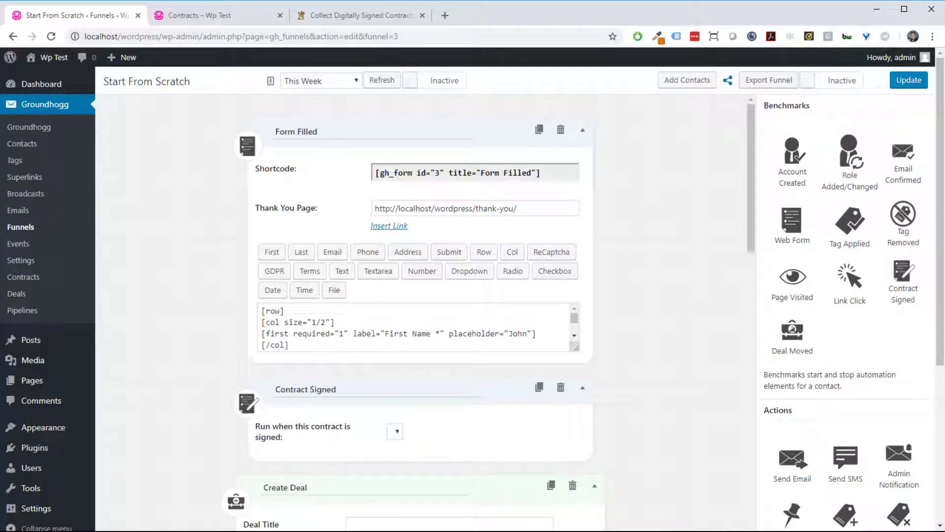
{"action": "left_click", "coordinate": [909, 80]}
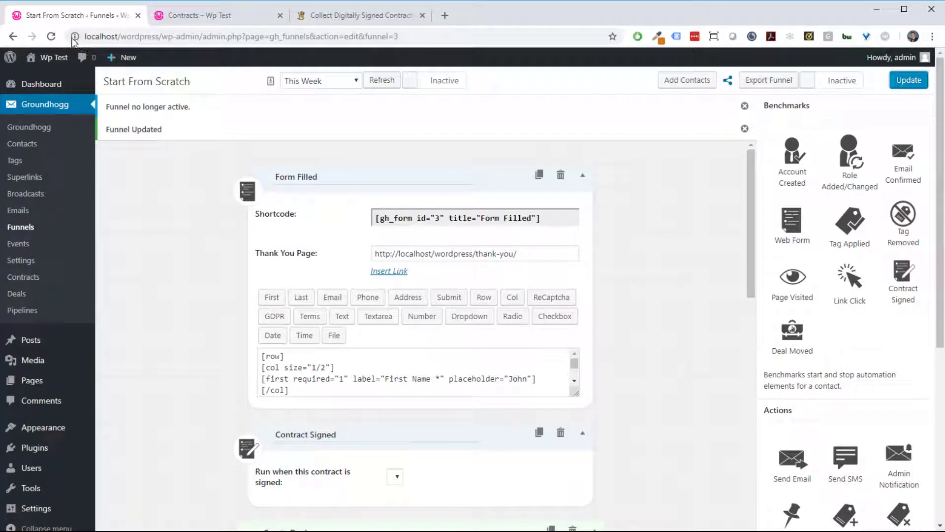
- Reload the funnel editor and set the benchmark's contract to Sign off Agreement
{"action": "left_click", "coordinate": [51, 36]}
{"action": "scroll", "coordinate": [627, 445], "scroll_direction": "down", "scroll_amount": 3}
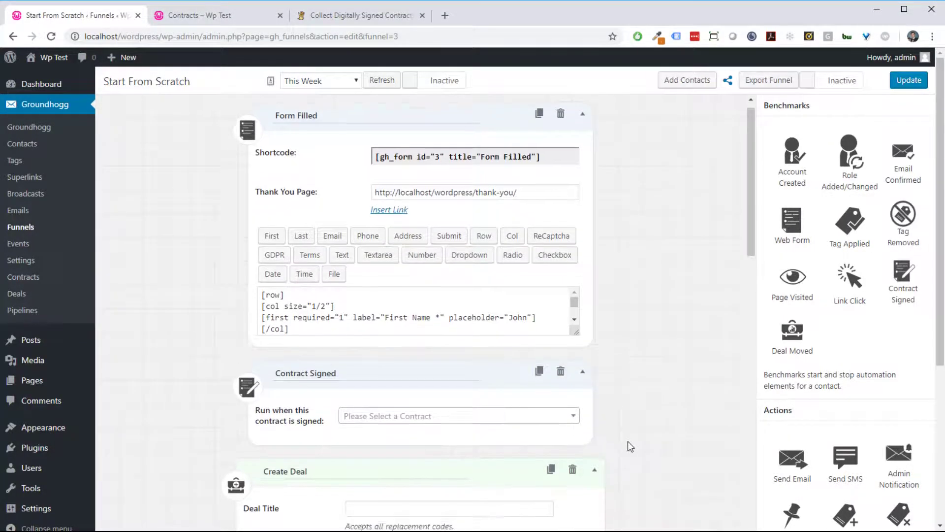
{"action": "left_click", "coordinate": [379, 320]}
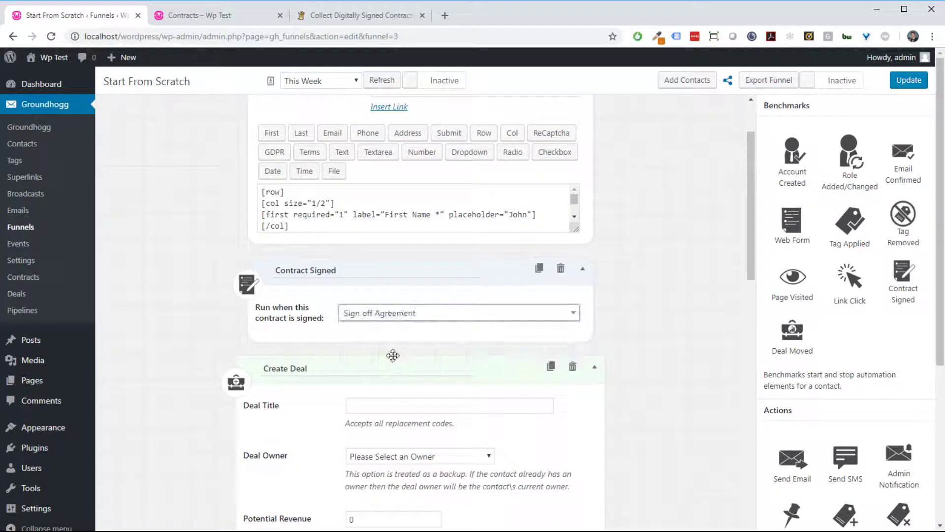
{"action": "left_click", "coordinate": [394, 353]}
{"action": "left_click", "coordinate": [573, 314]}
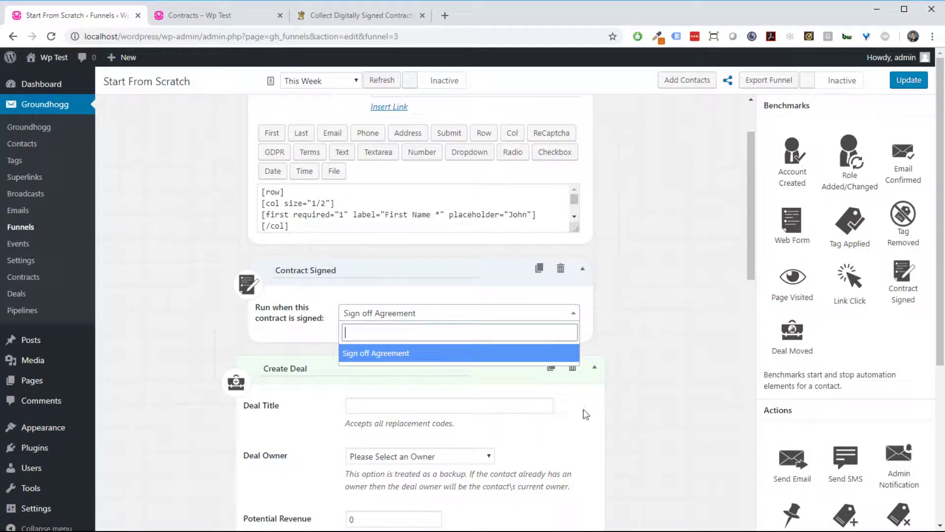
{"action": "left_click", "coordinate": [717, 422]}
{"action": "scroll", "coordinate": [648, 339], "scroll_direction": "up", "scroll_amount": 3}
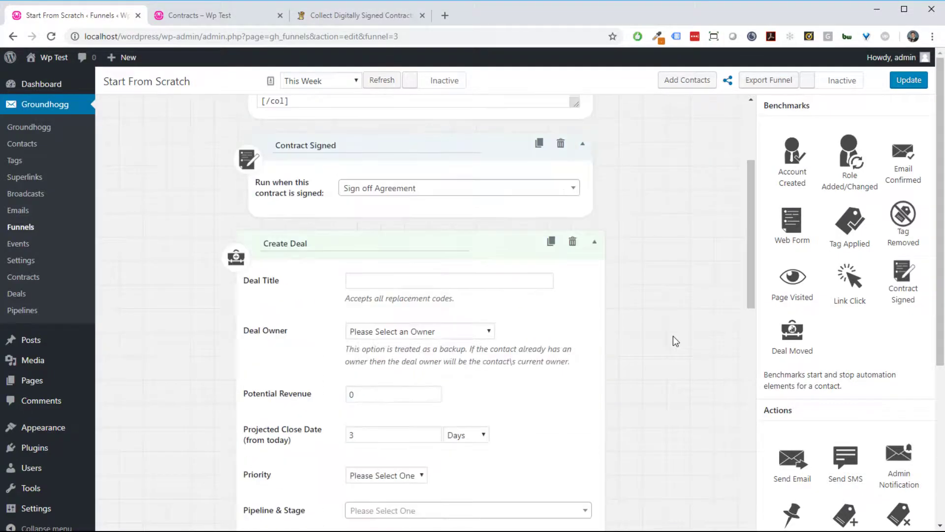